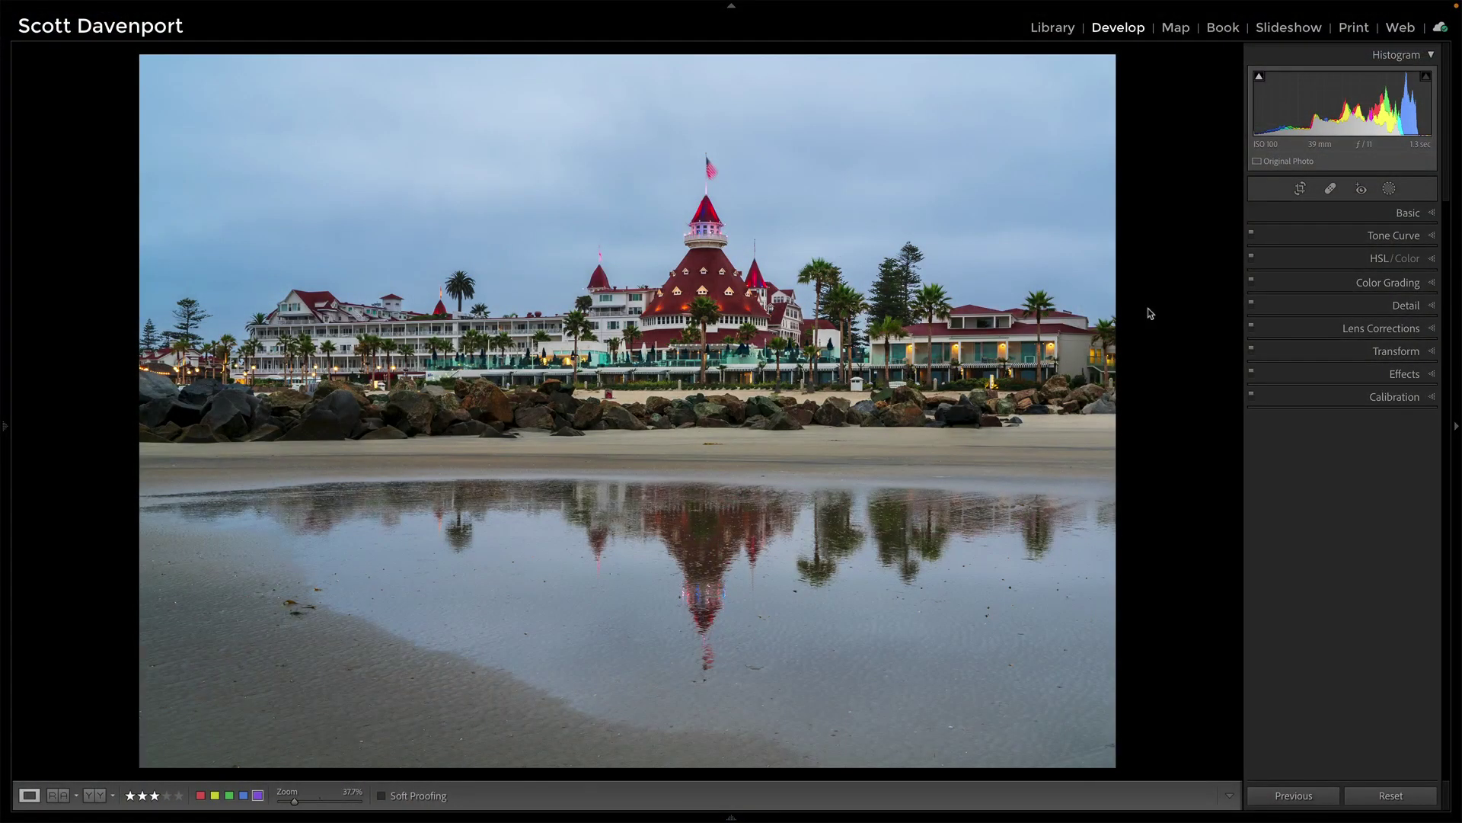
Compare the edited photo with its original version and examine its Basic and HSL/Color adjustments
key(backslash)
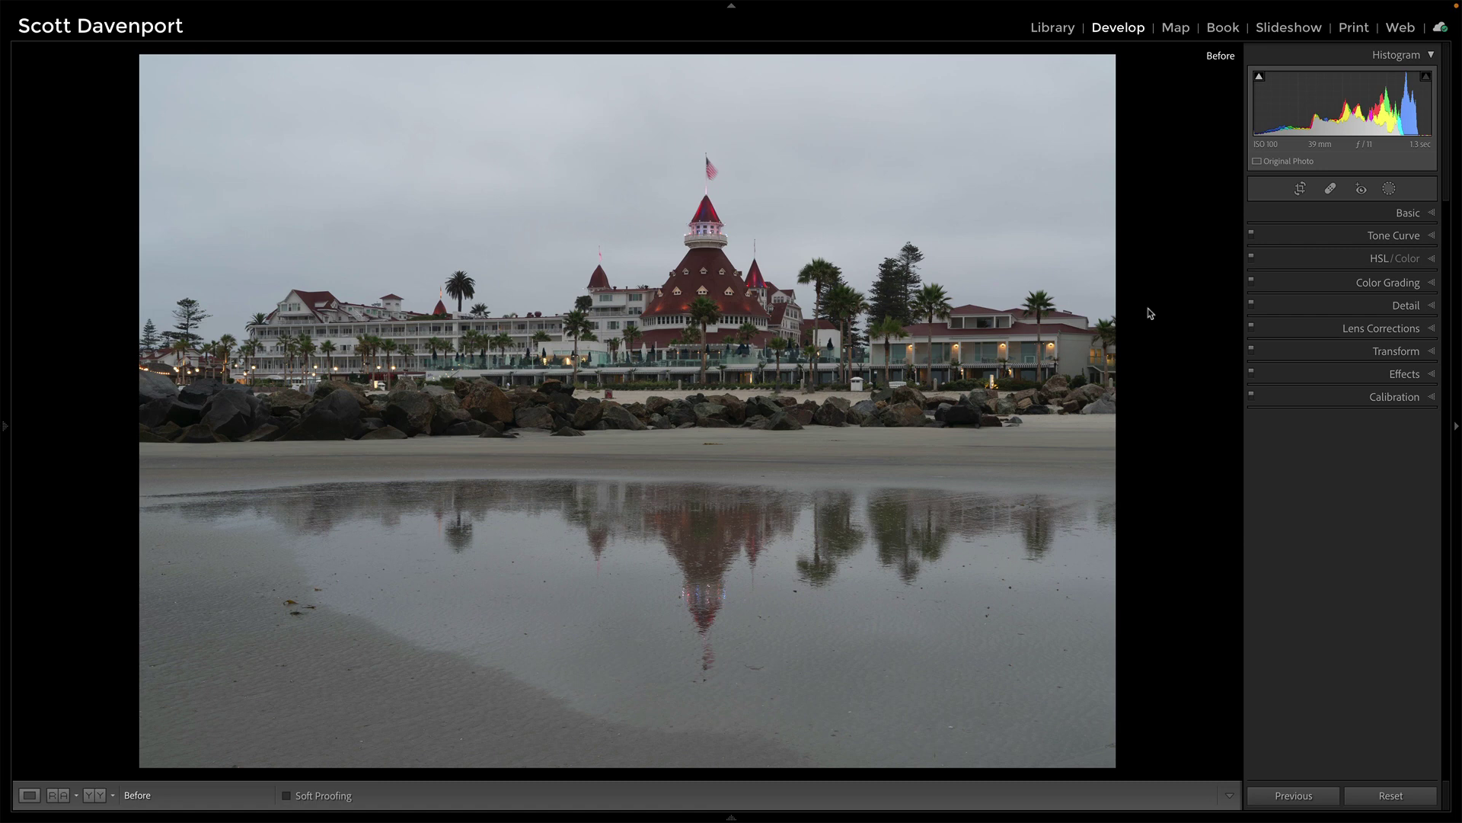
key(backslash)
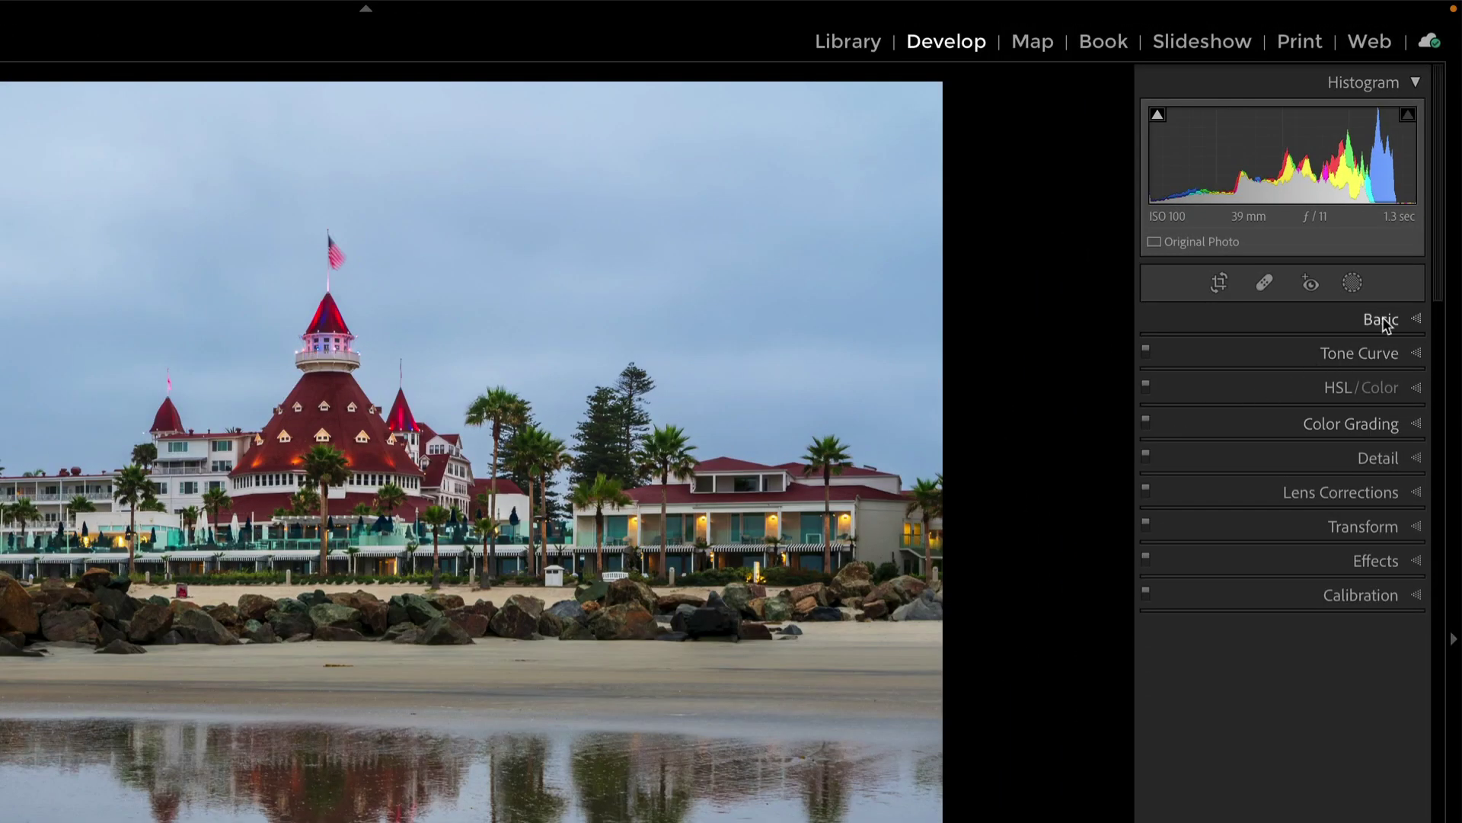
click(1410, 215)
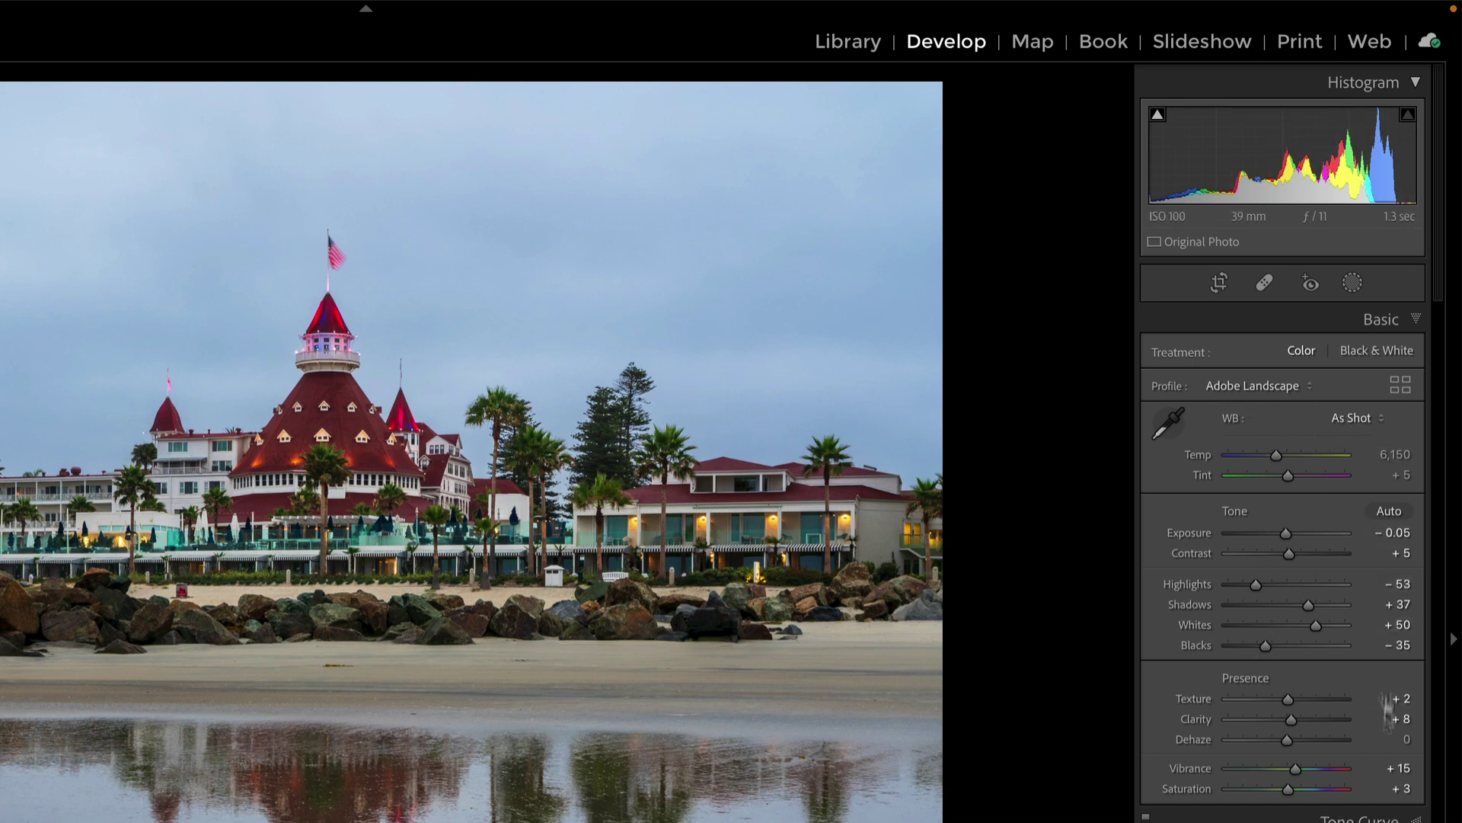
key(ctrl+3)
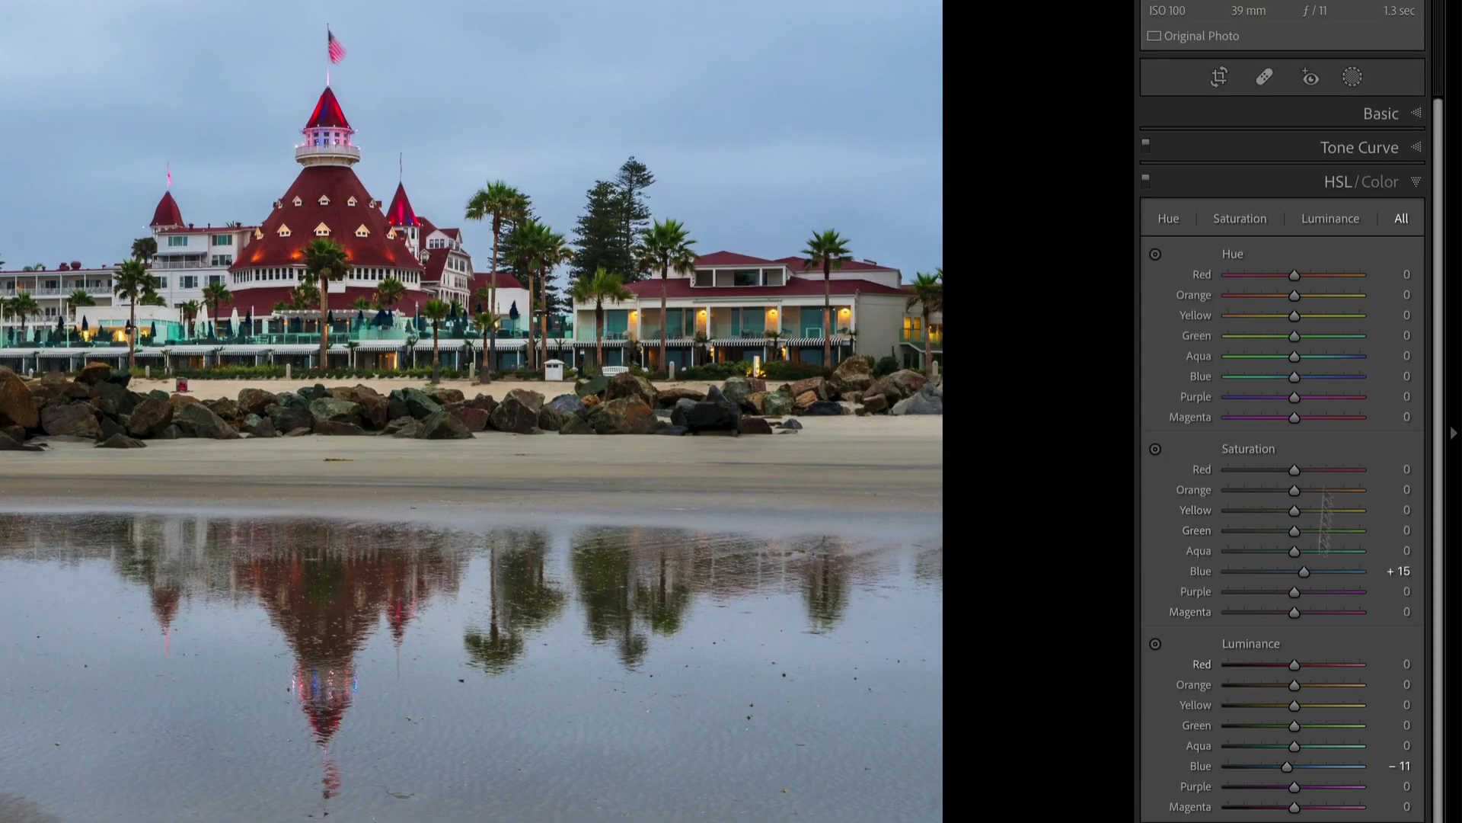
click(1338, 183)
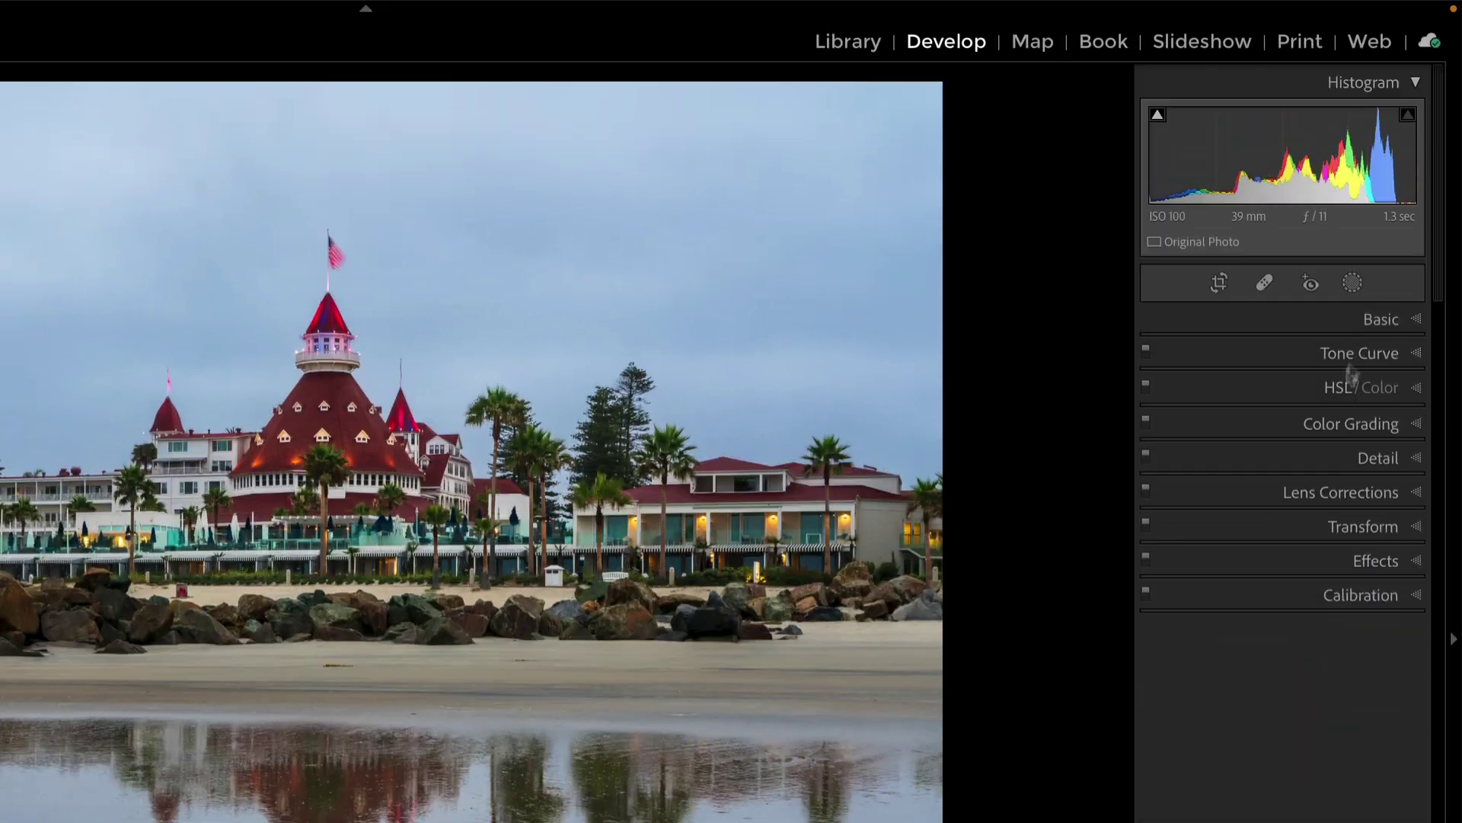
Display the photo's masks and compare the image with all masks disabled and enabled
click(1352, 283)
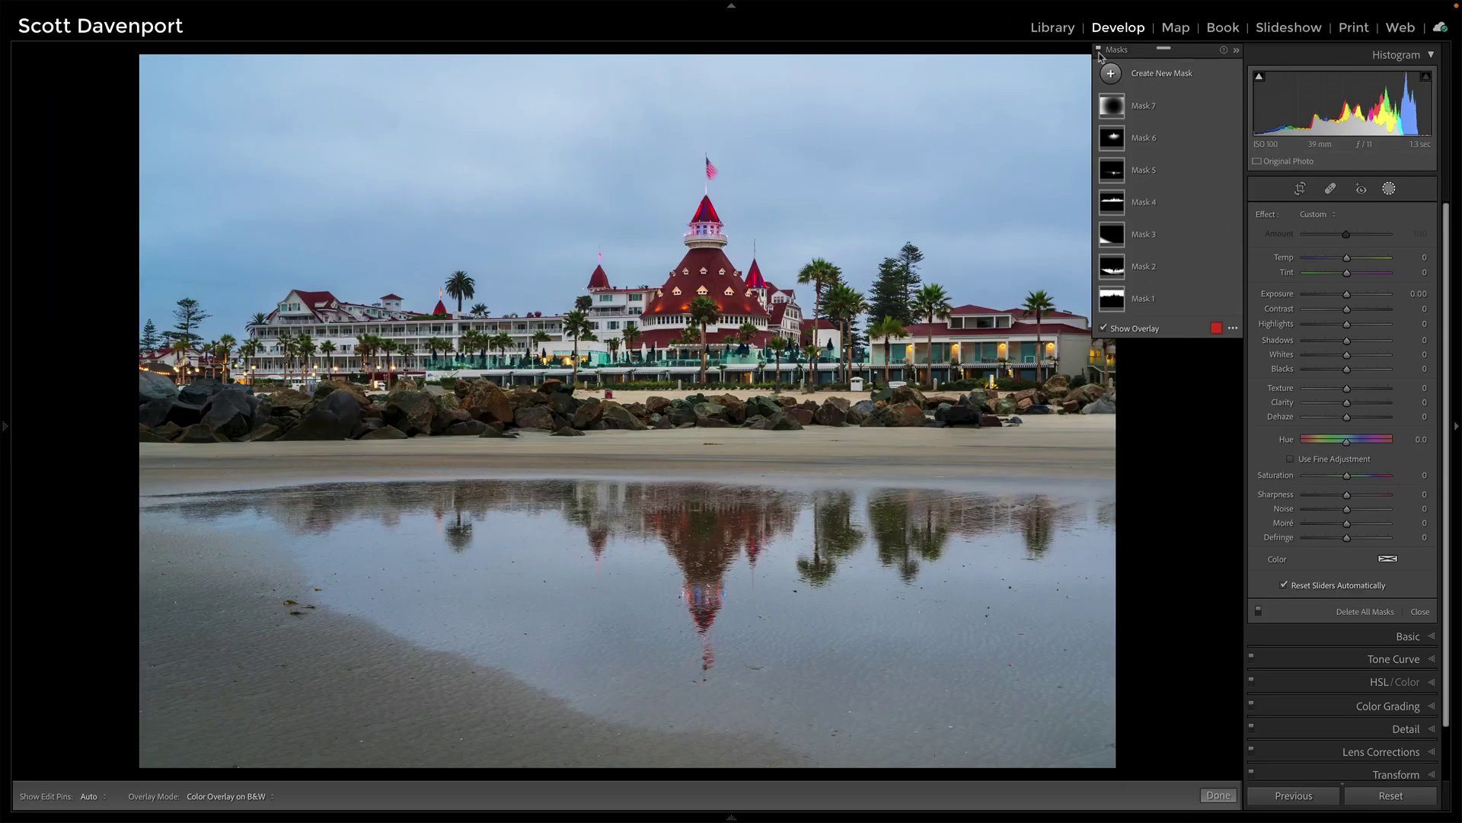
click(1098, 50)
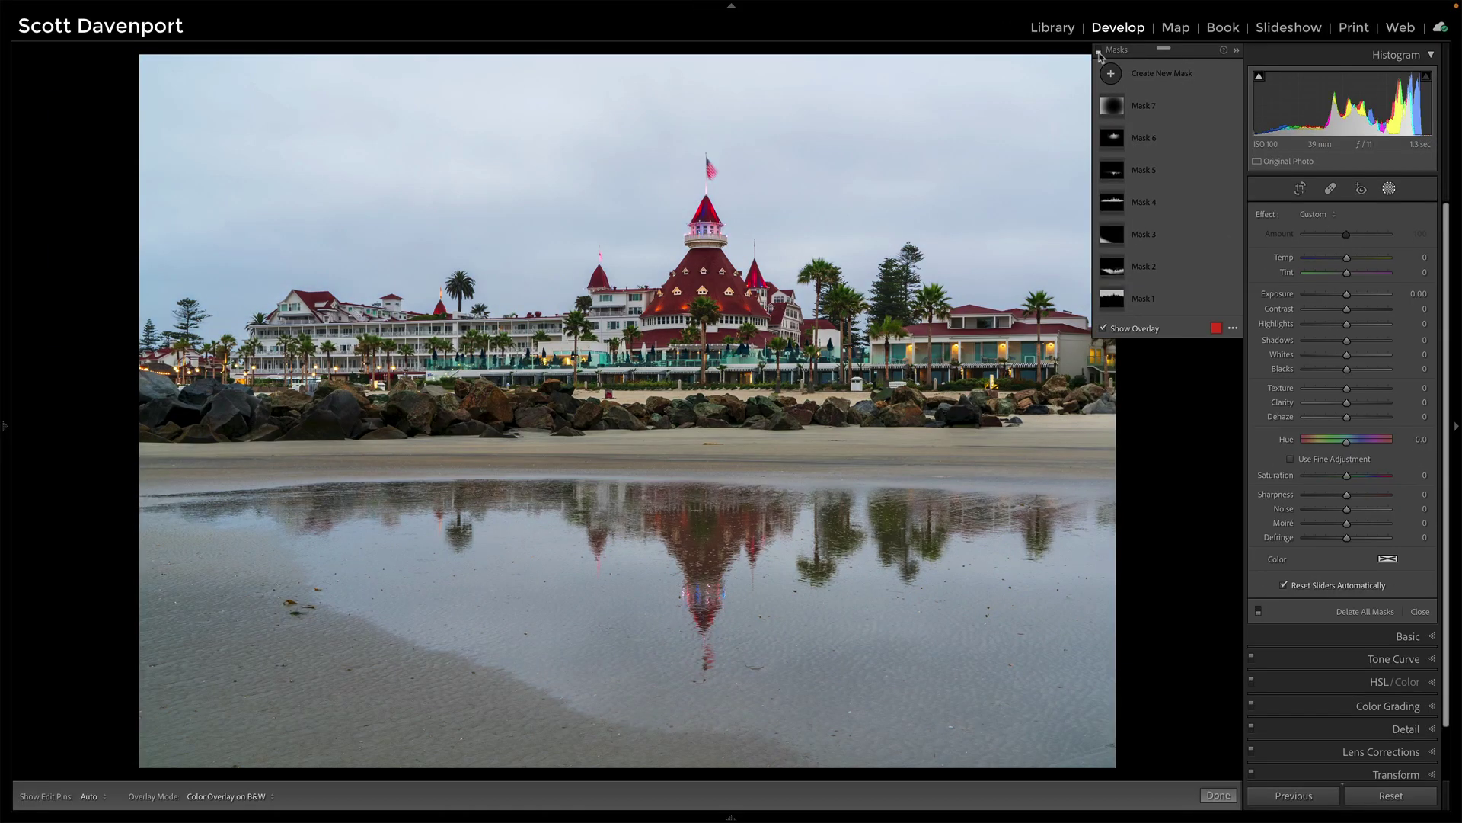
click(1099, 53)
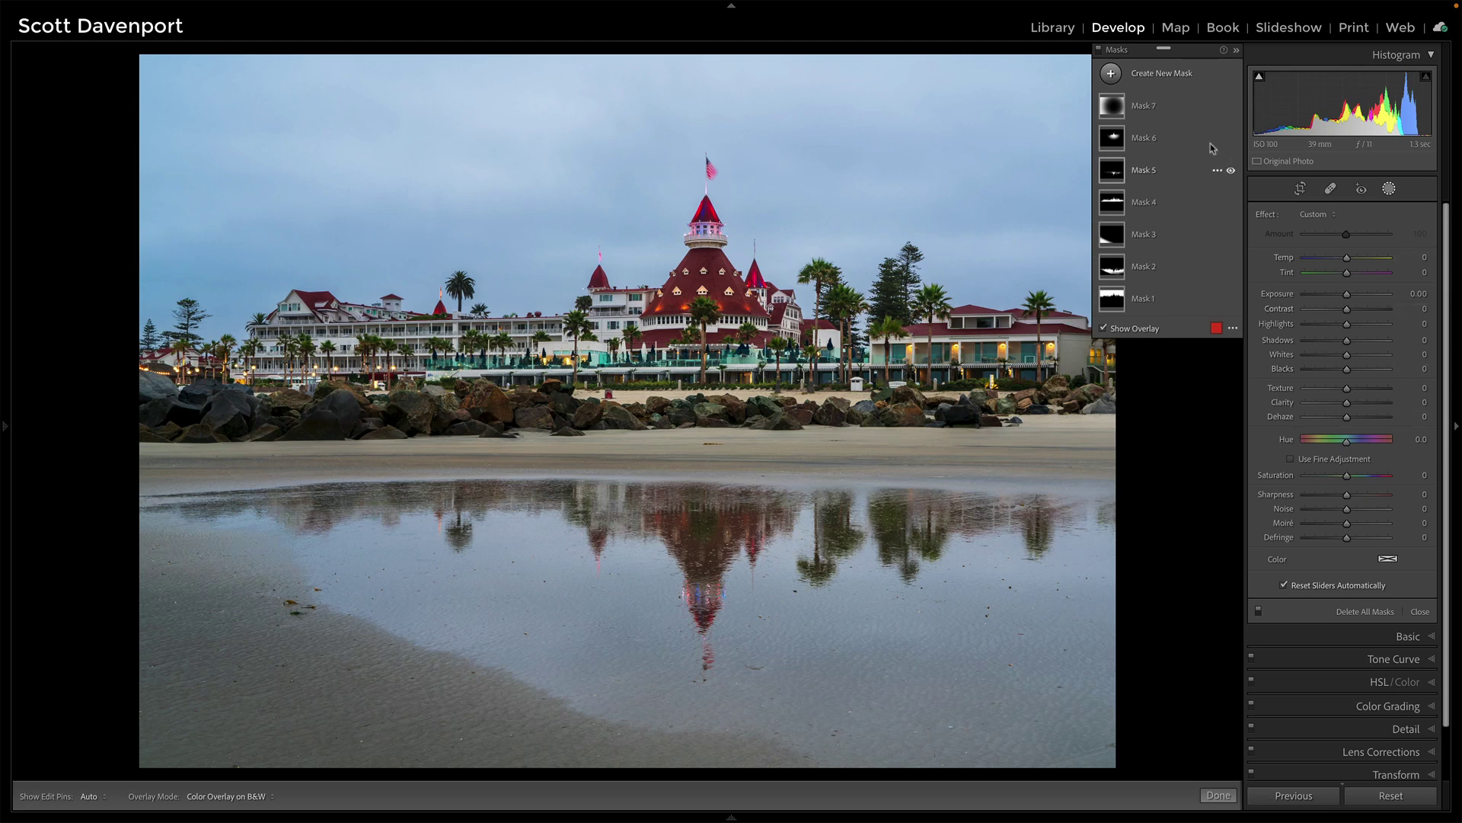
Hide all seven masks one by one, from Mask 7 down to Mask 1
click(1263, 99)
click(1261, 147)
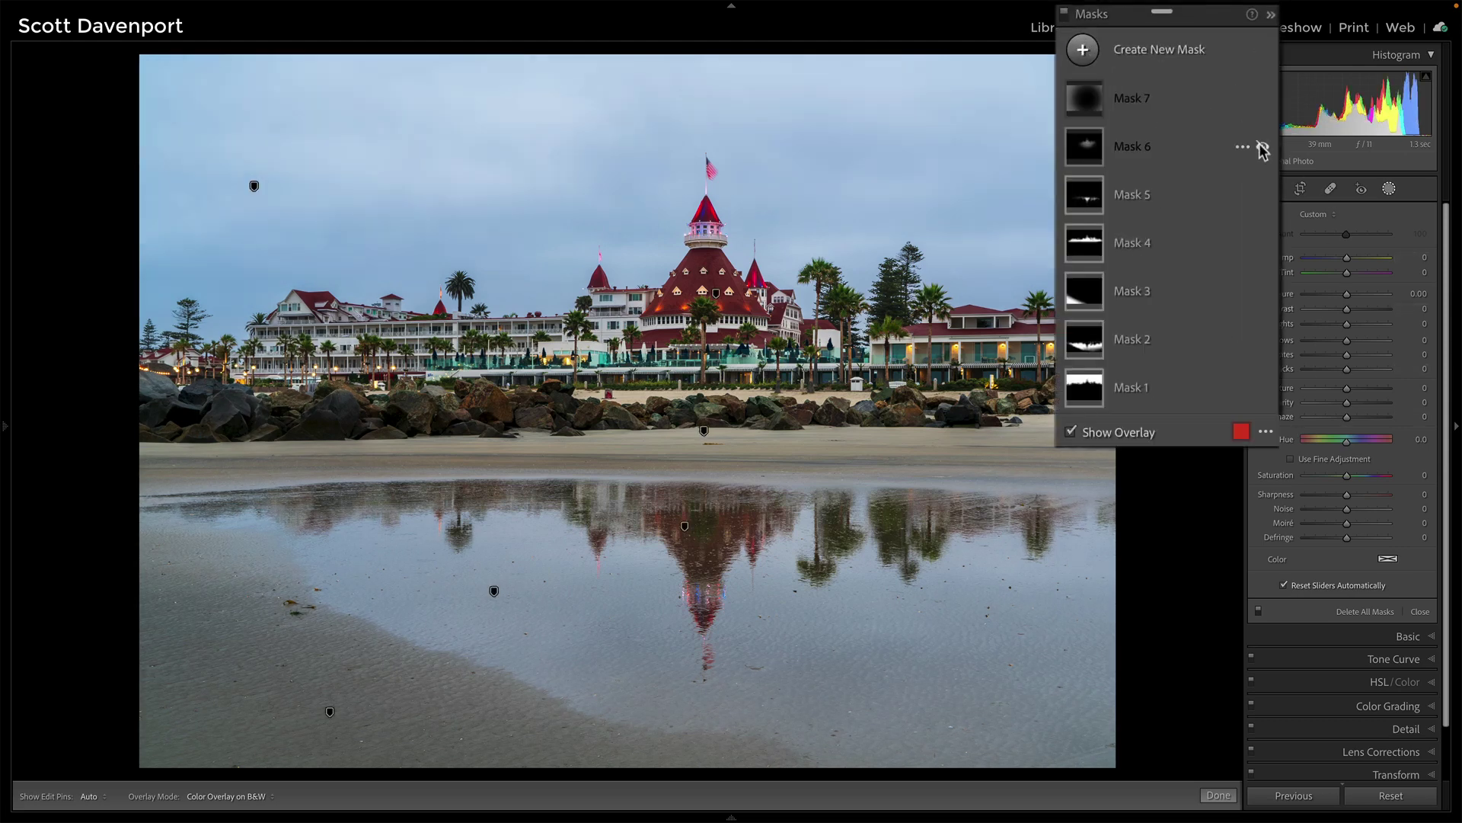
click(1262, 195)
click(1262, 244)
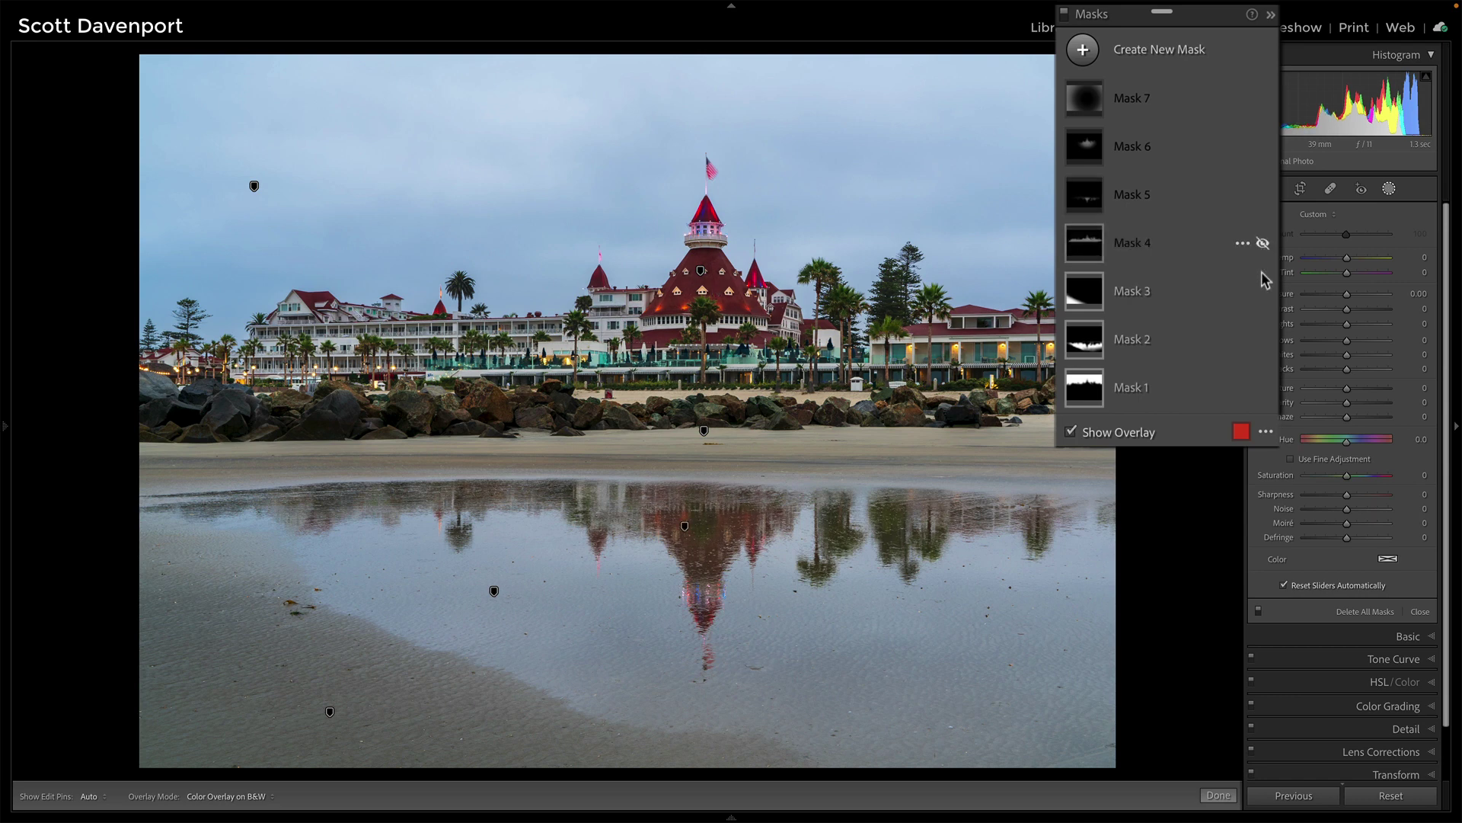
click(1262, 292)
click(1262, 340)
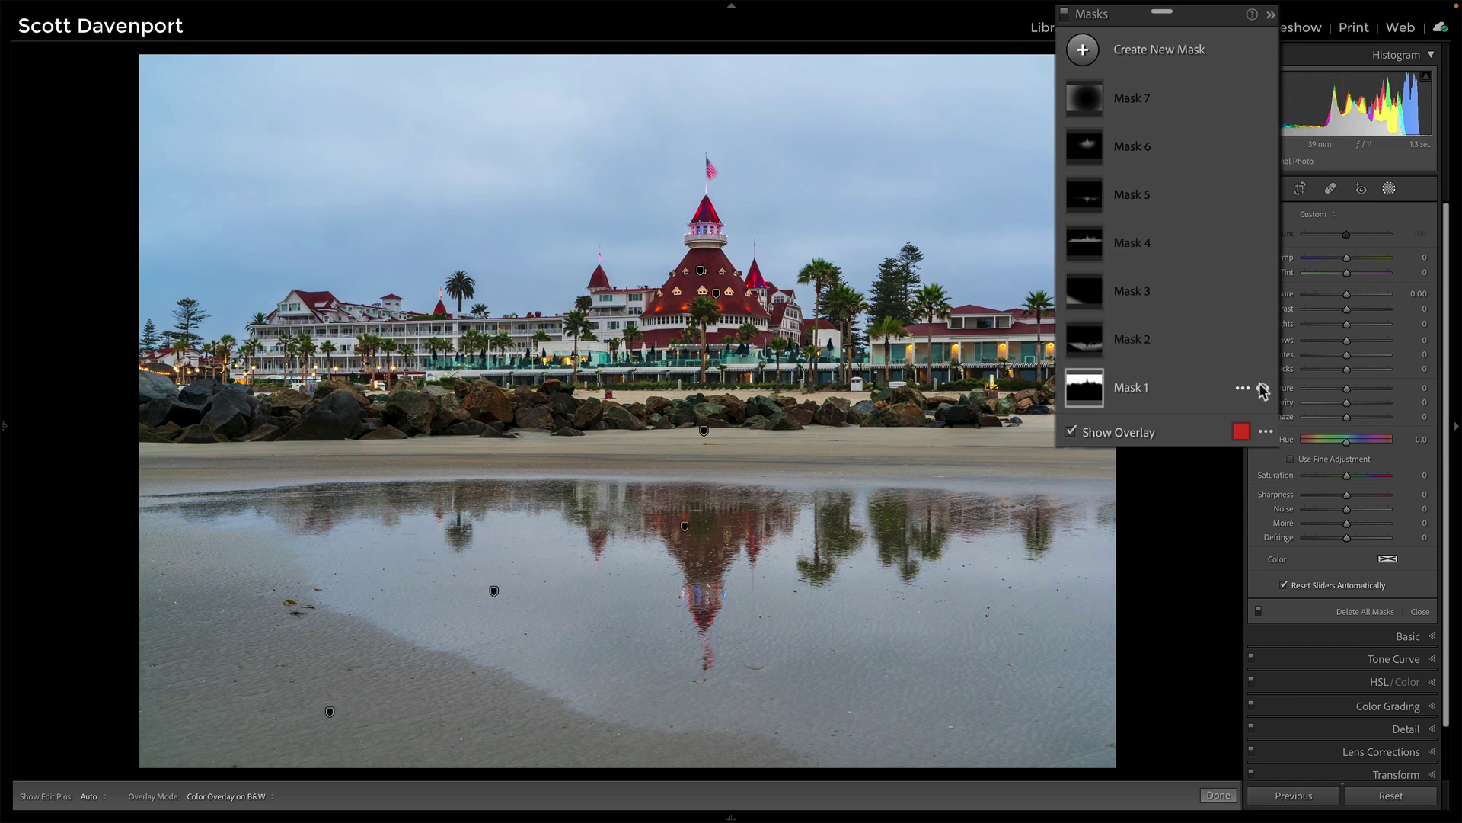
click(1262, 388)
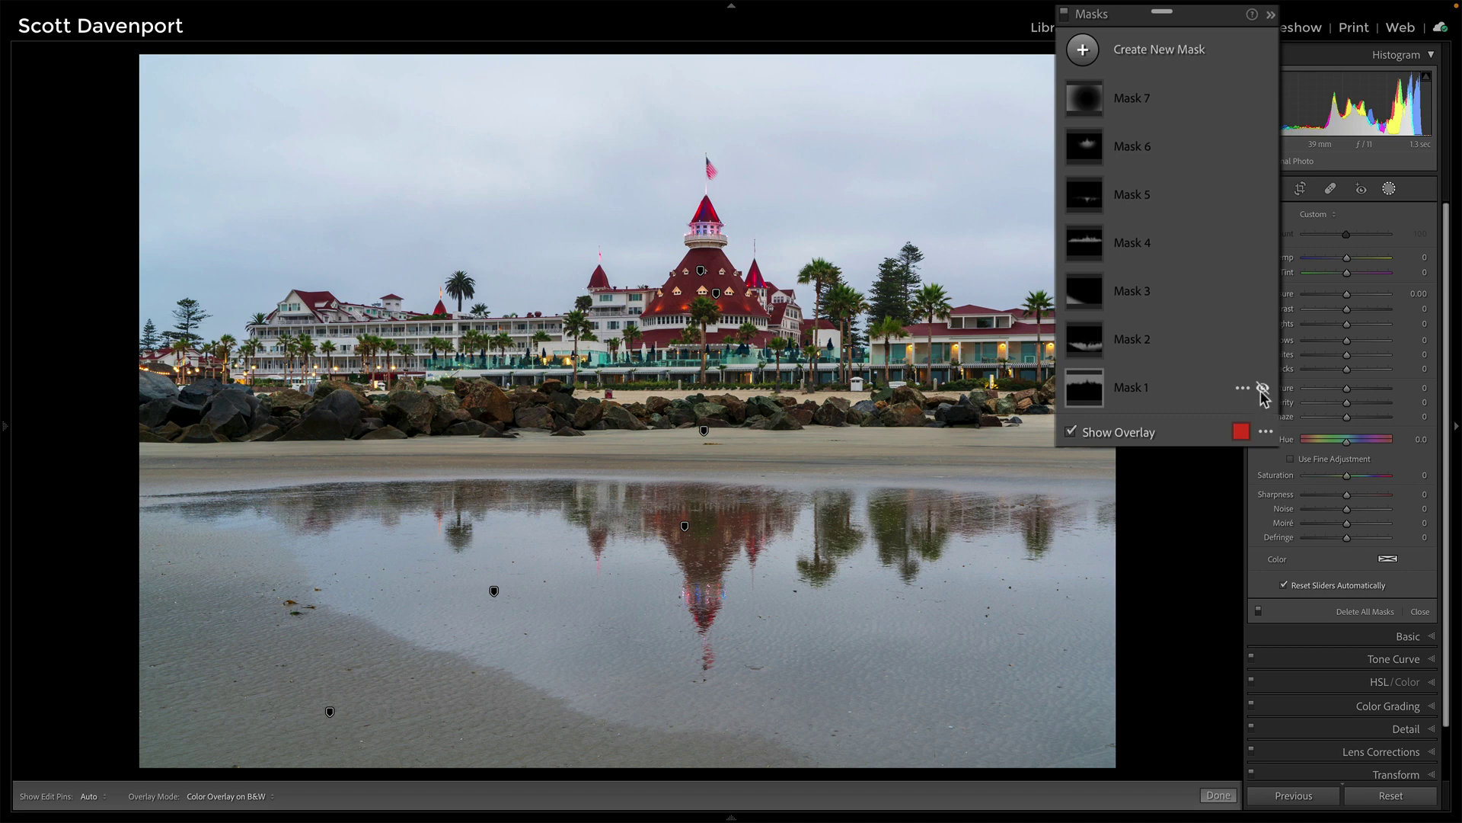
Make Mask 1 and Mask 2 visible again
click(1262, 388)
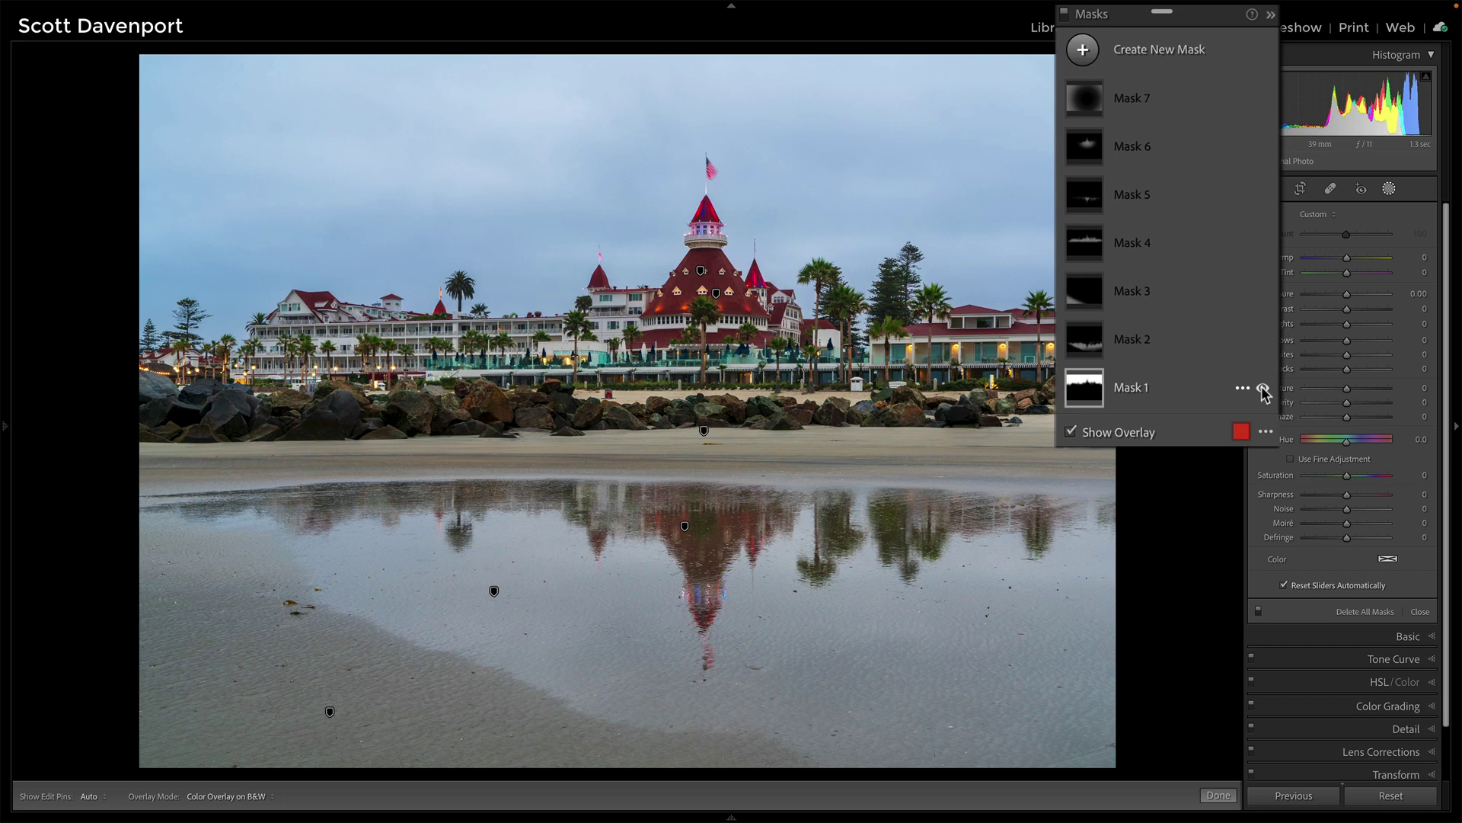
click(1262, 341)
click(1262, 341)
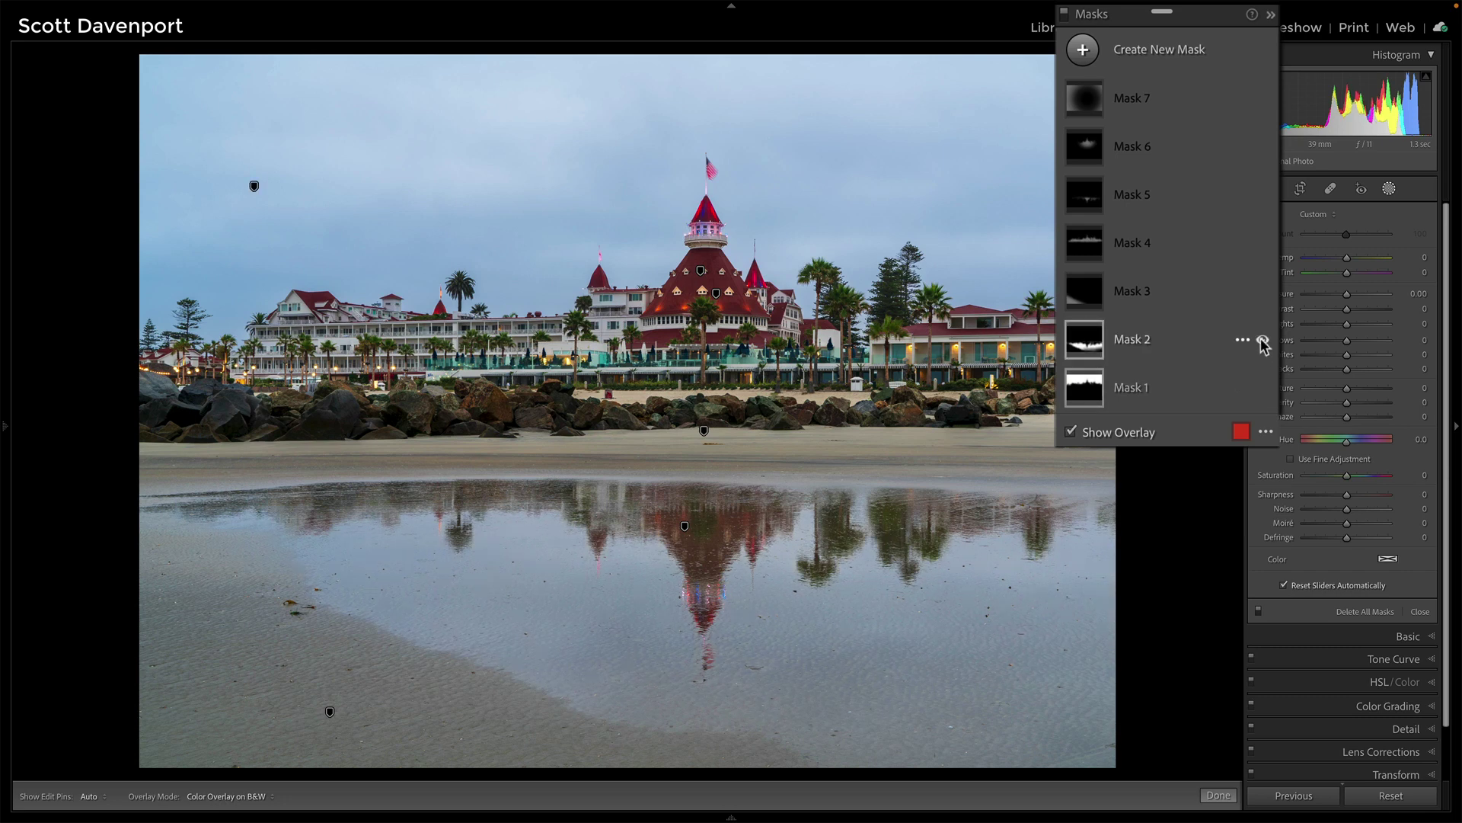
Examine Mask 2 with its Color Range 1 and Linear Gradient 1 components, and compare the photo with the mask off and on
click(1096, 347)
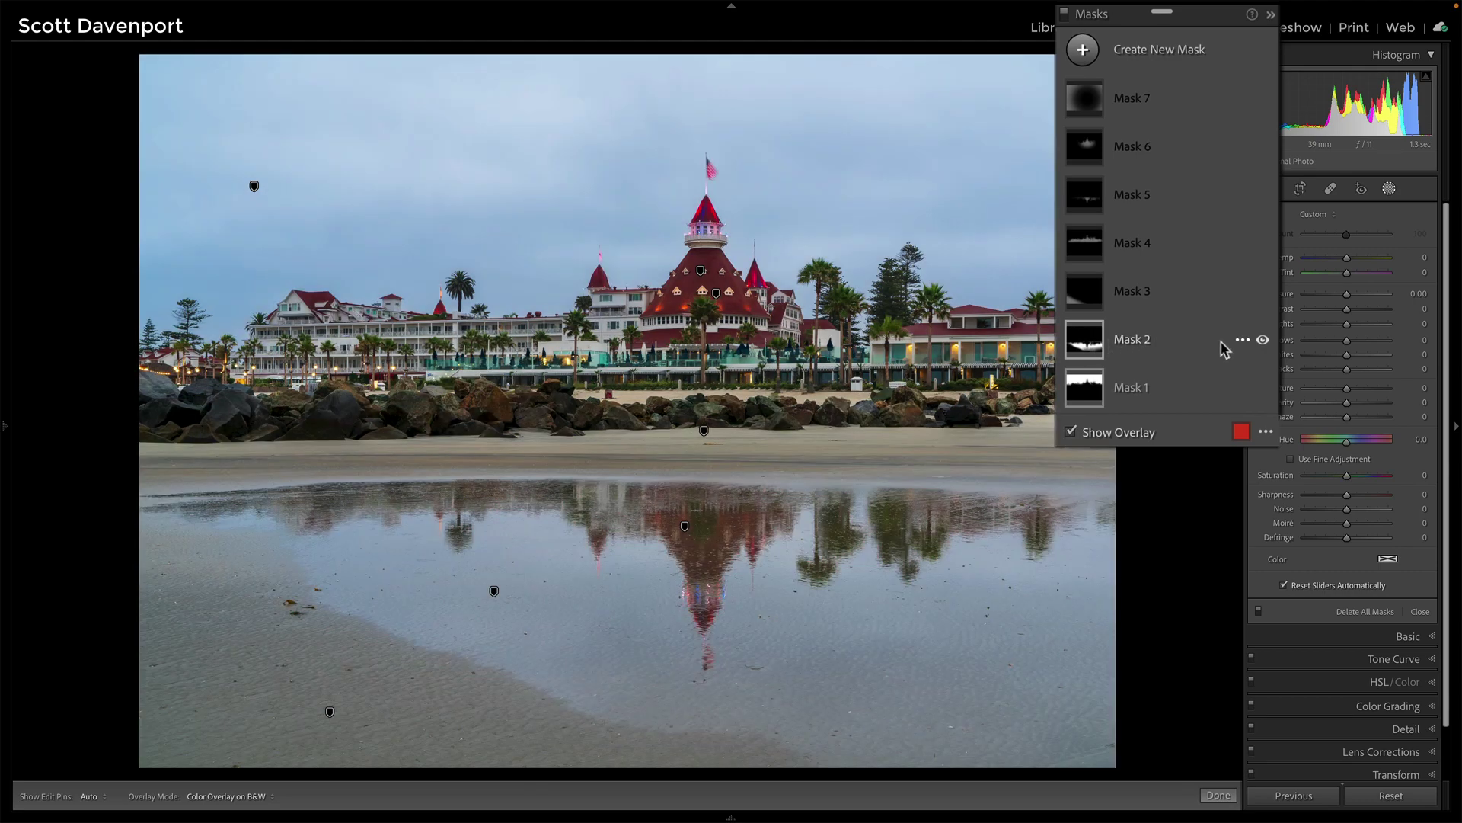
click(1211, 344)
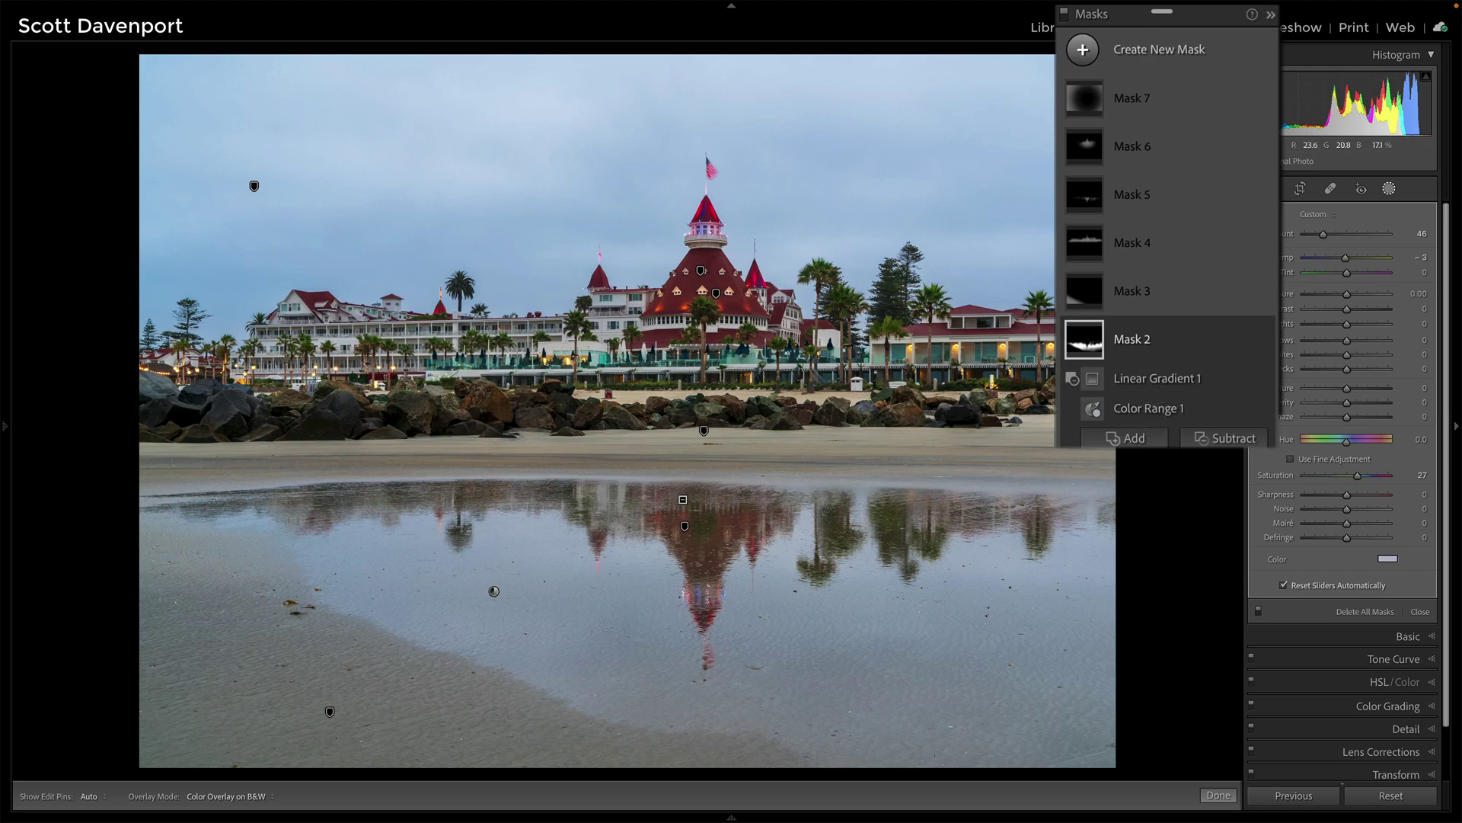
mouse_move(1098, 412)
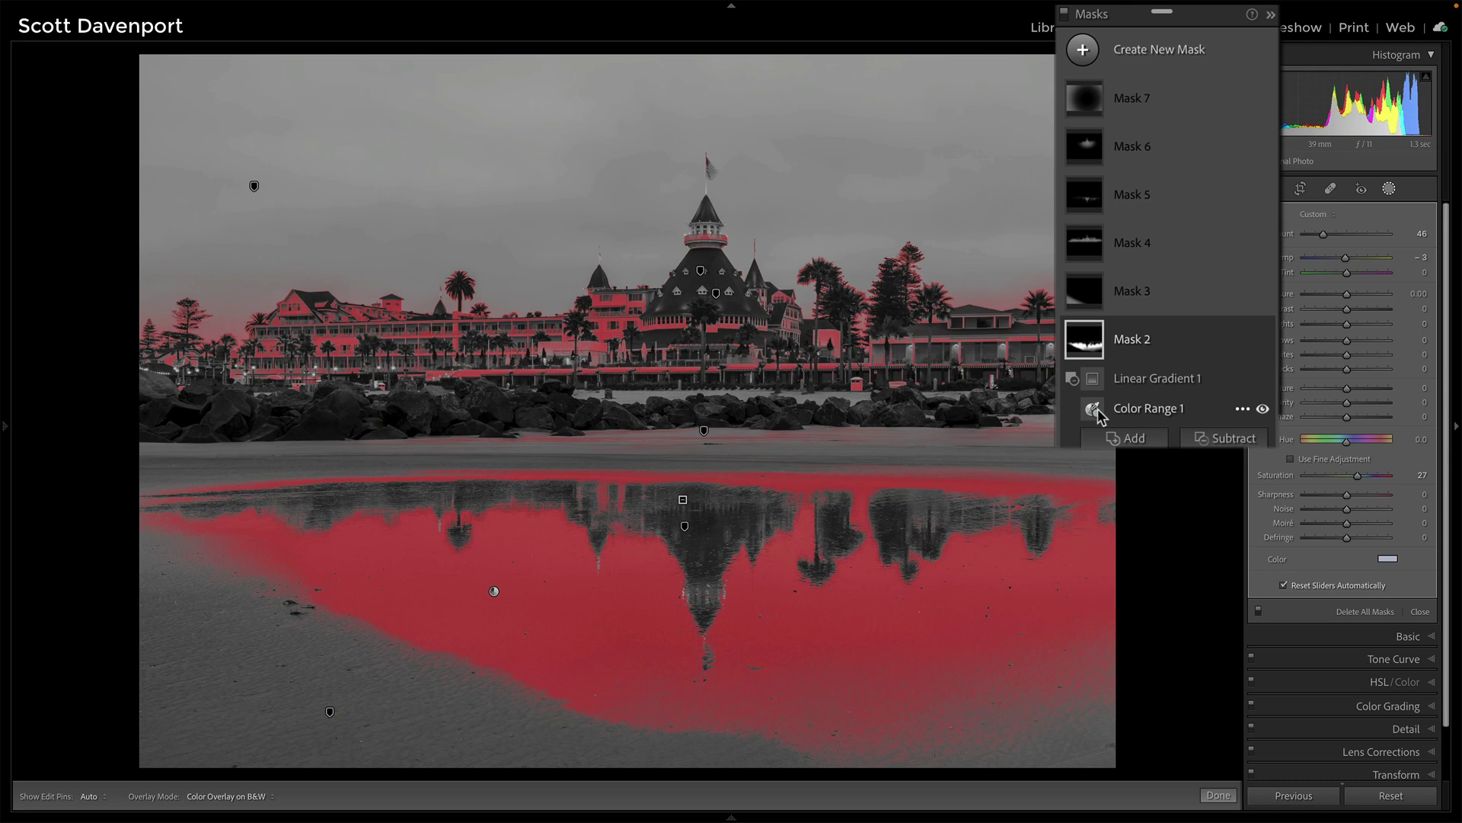
mouse_move(1097, 379)
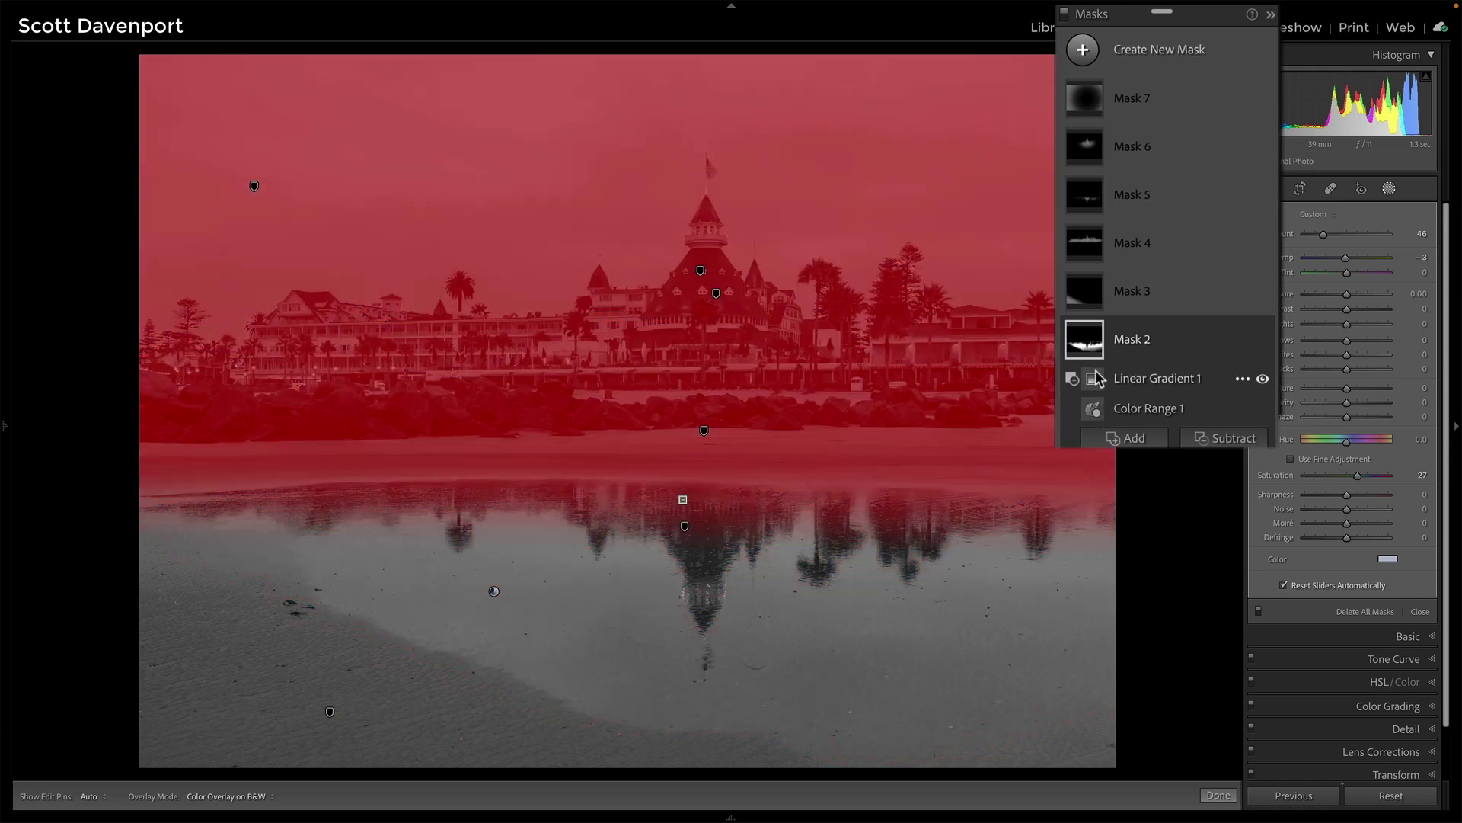
mouse_move(1089, 345)
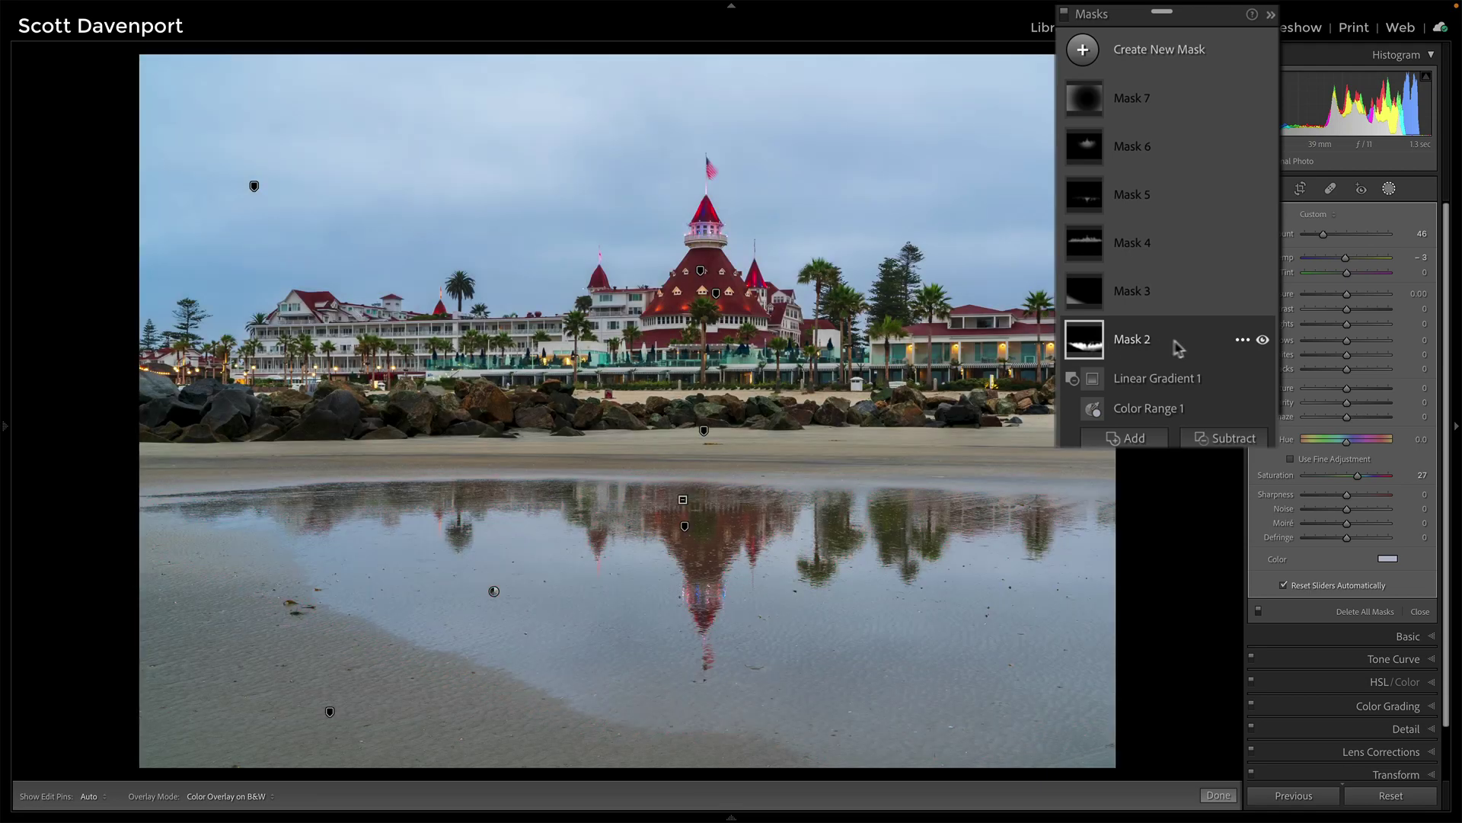
click(1181, 346)
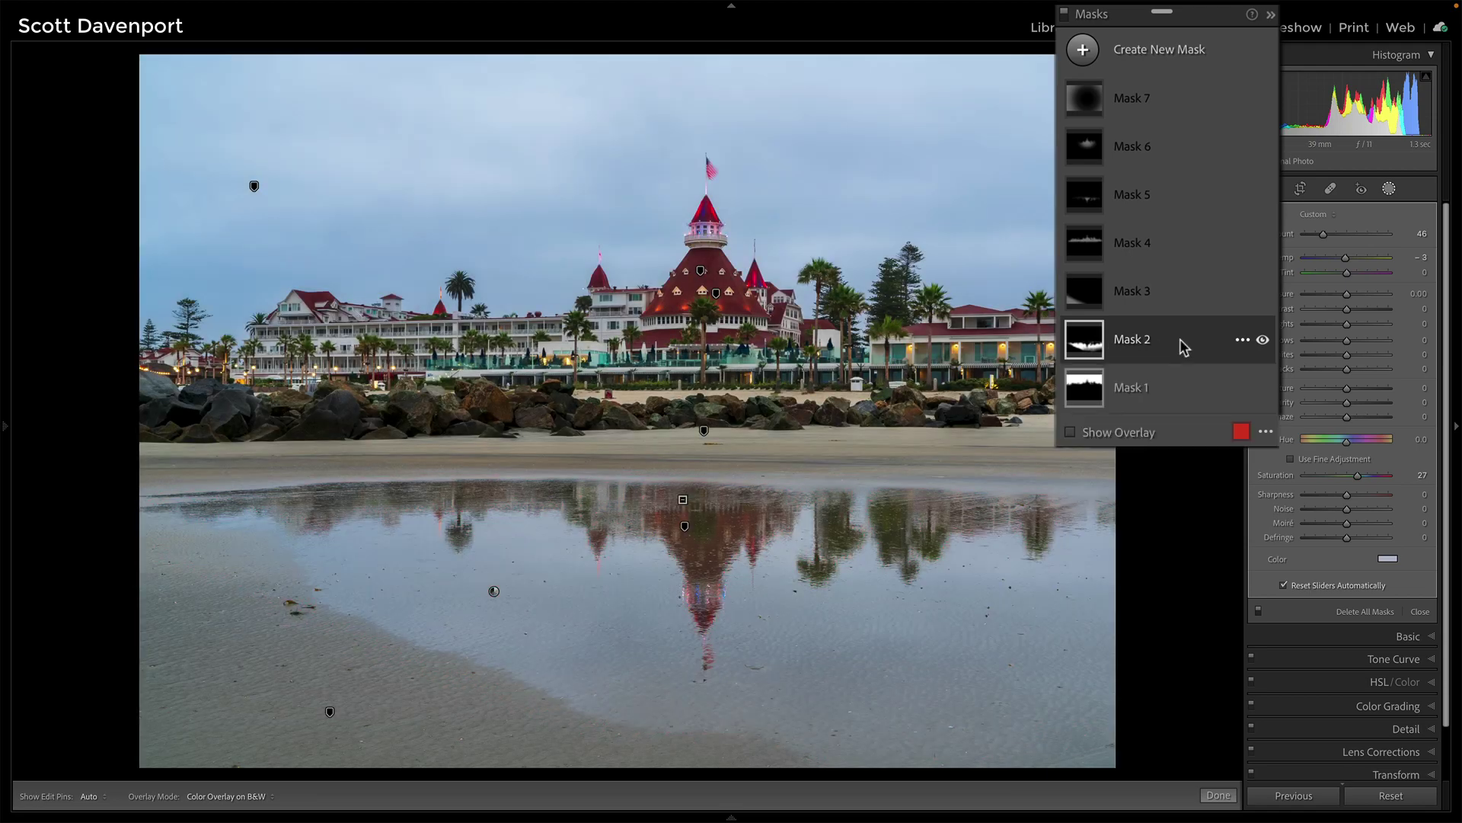
click(1262, 341)
click(1262, 340)
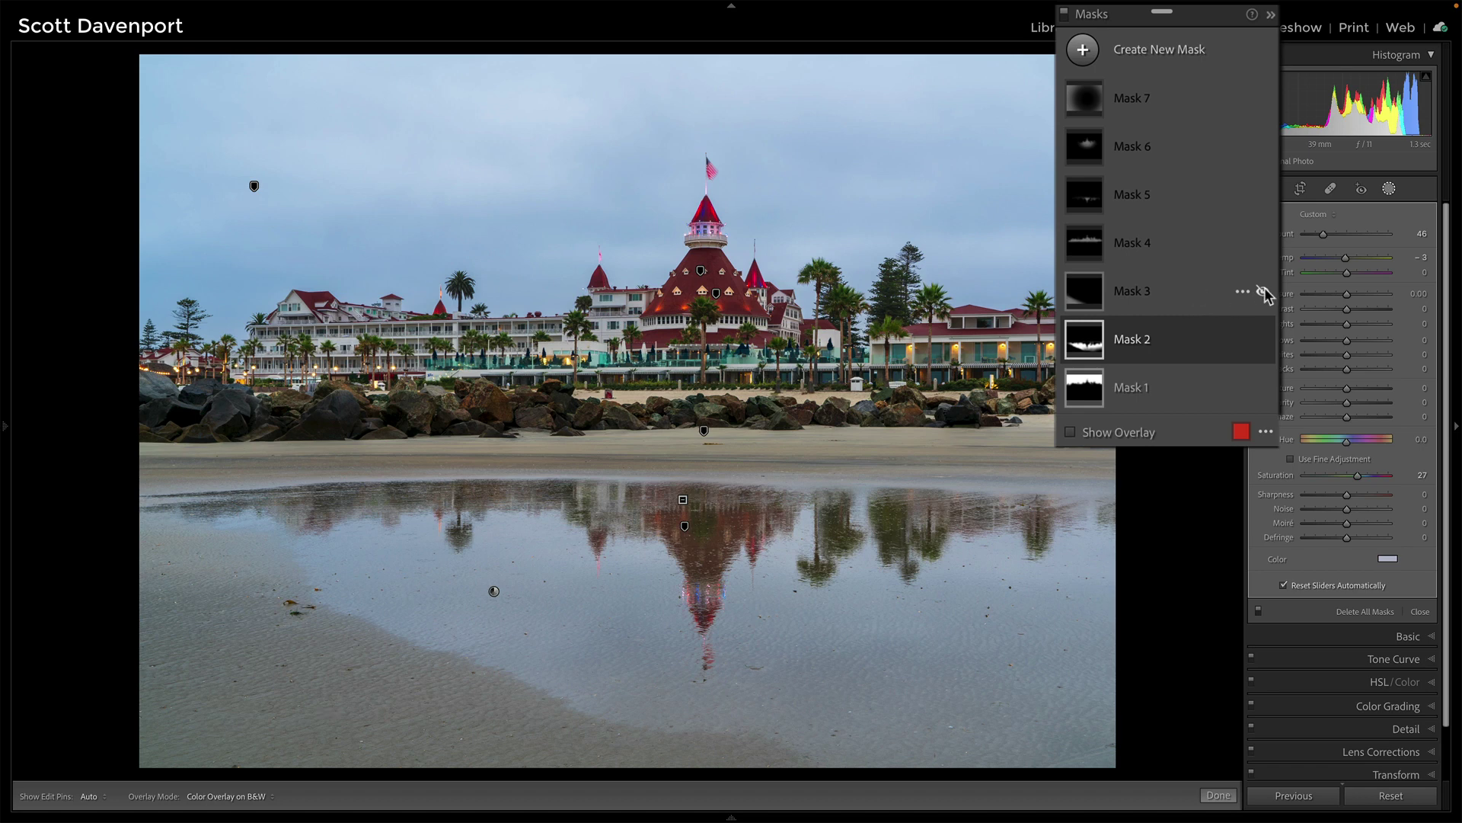
Make Mask 3 visible again, switching it off and on several times to compare its effect
click(1262, 291)
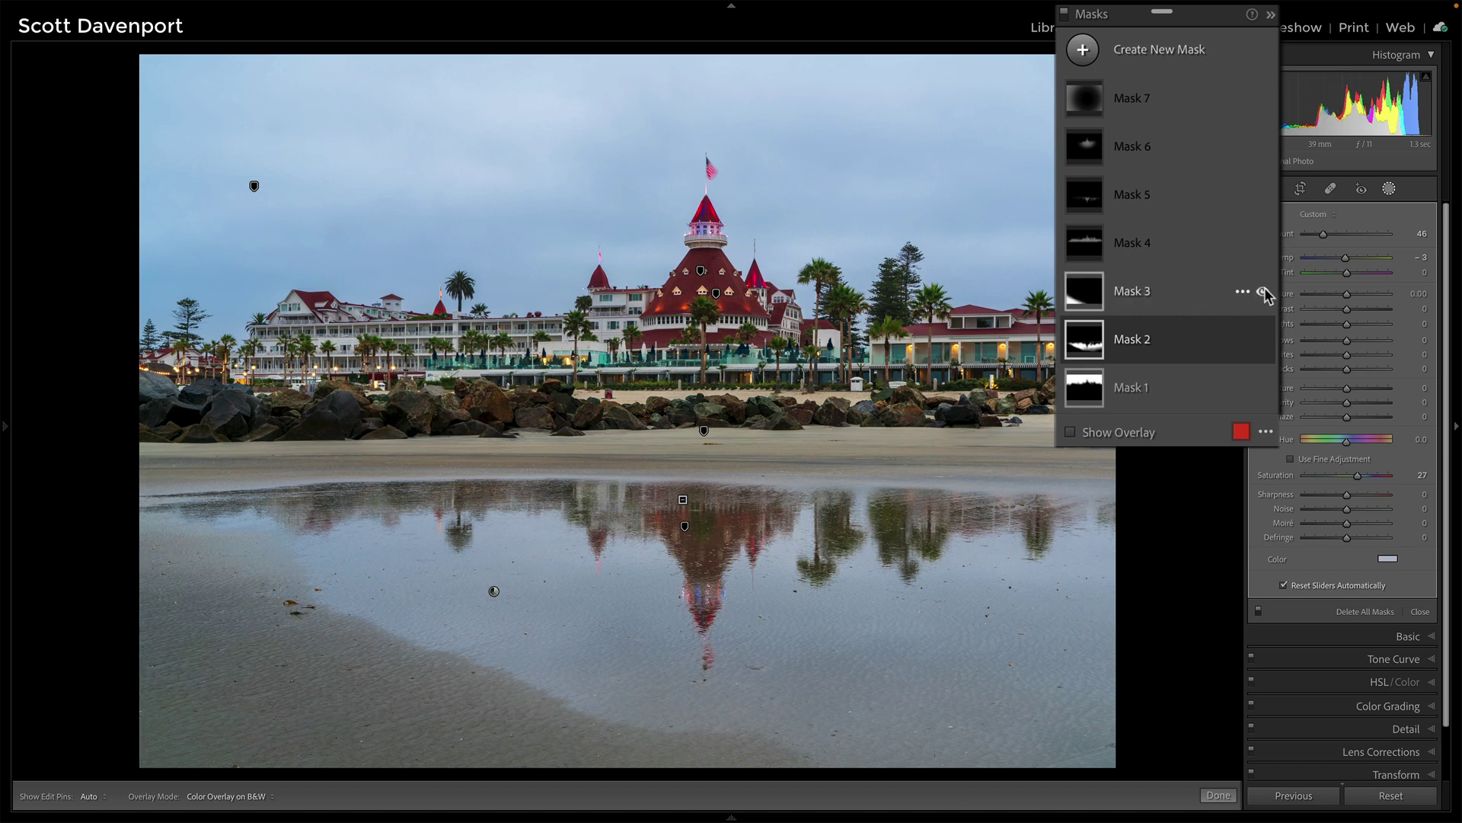
click(1262, 291)
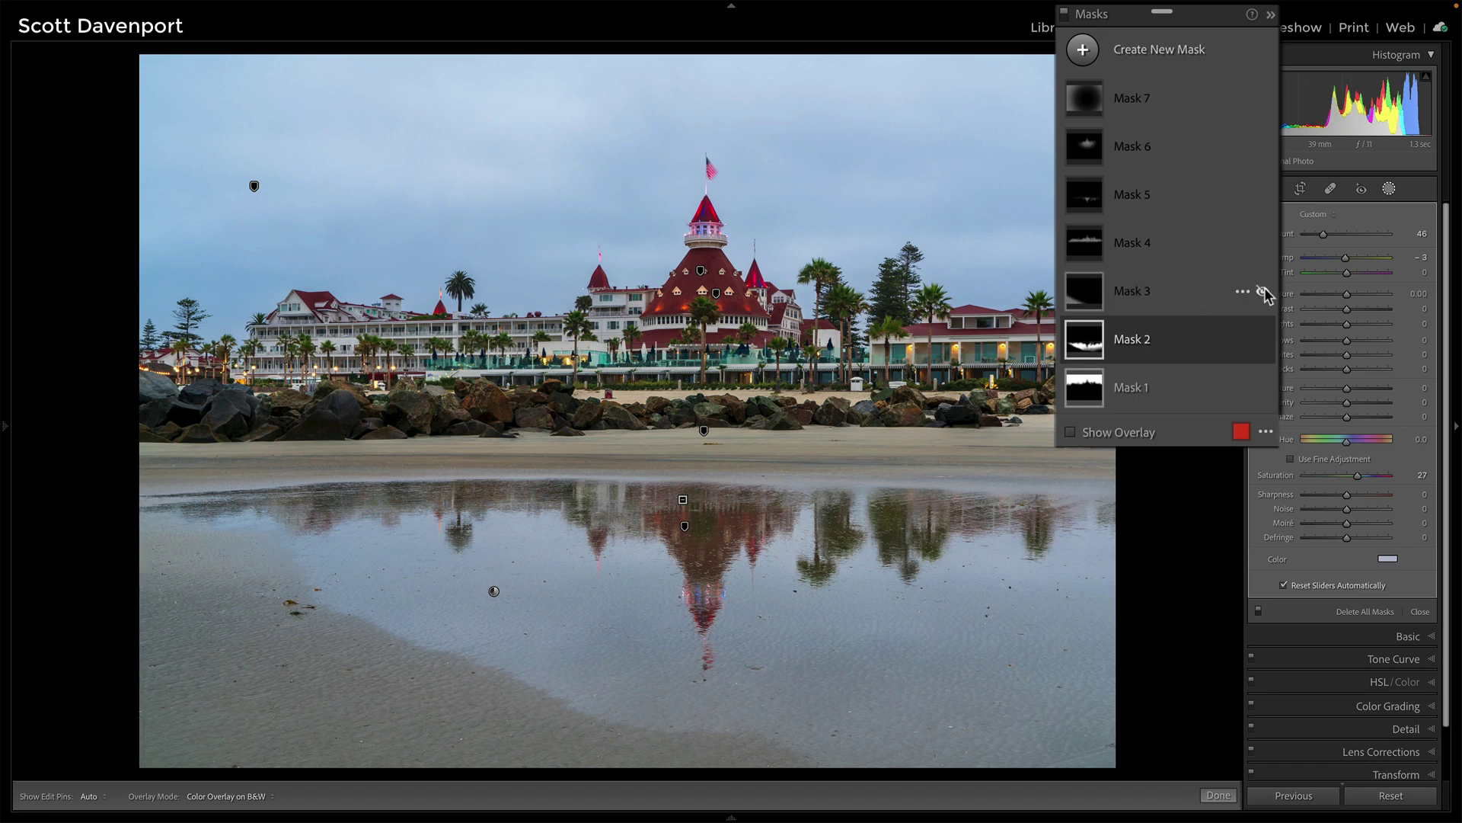
click(1263, 293)
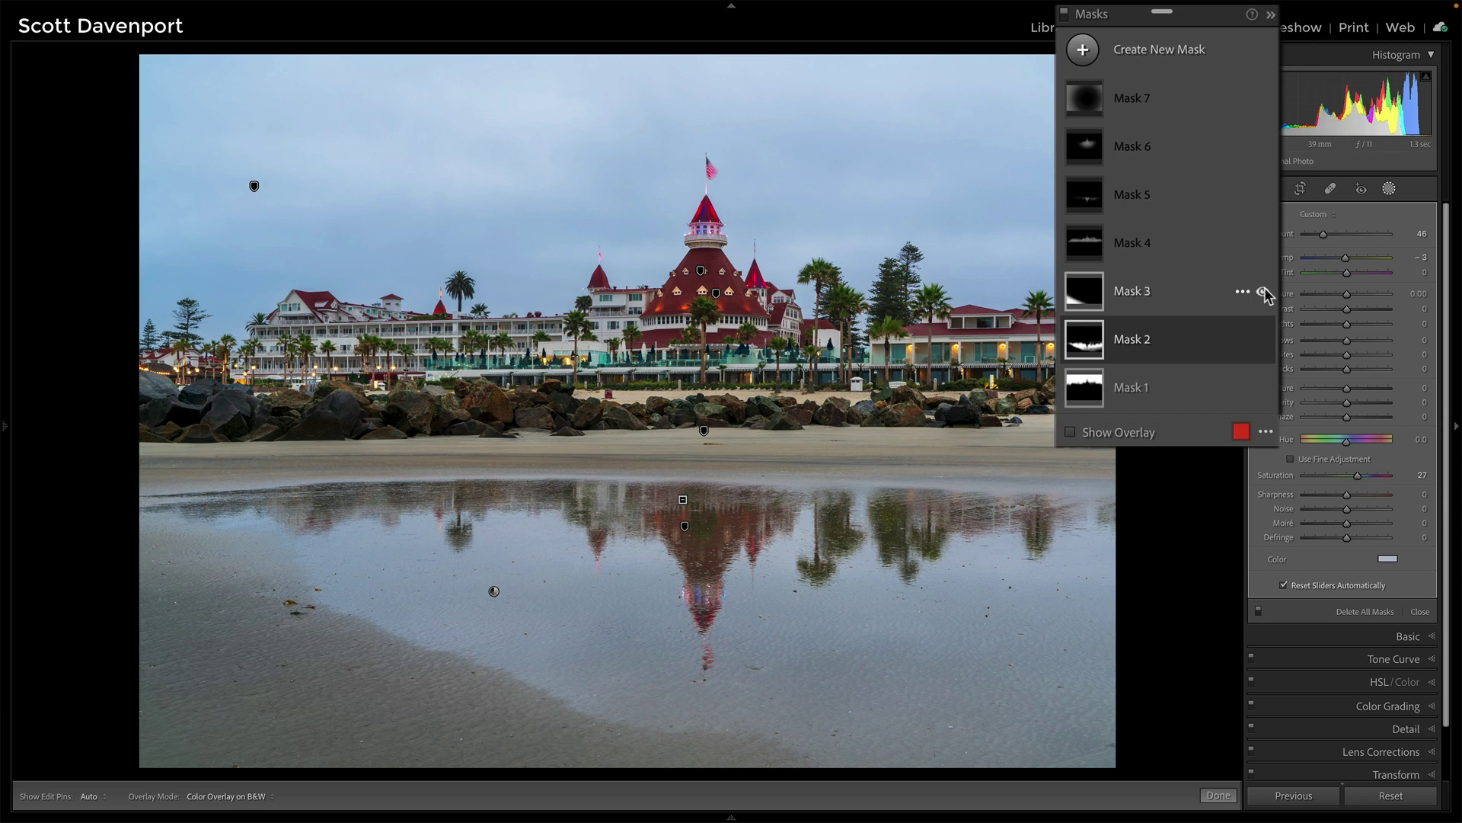
click(1262, 293)
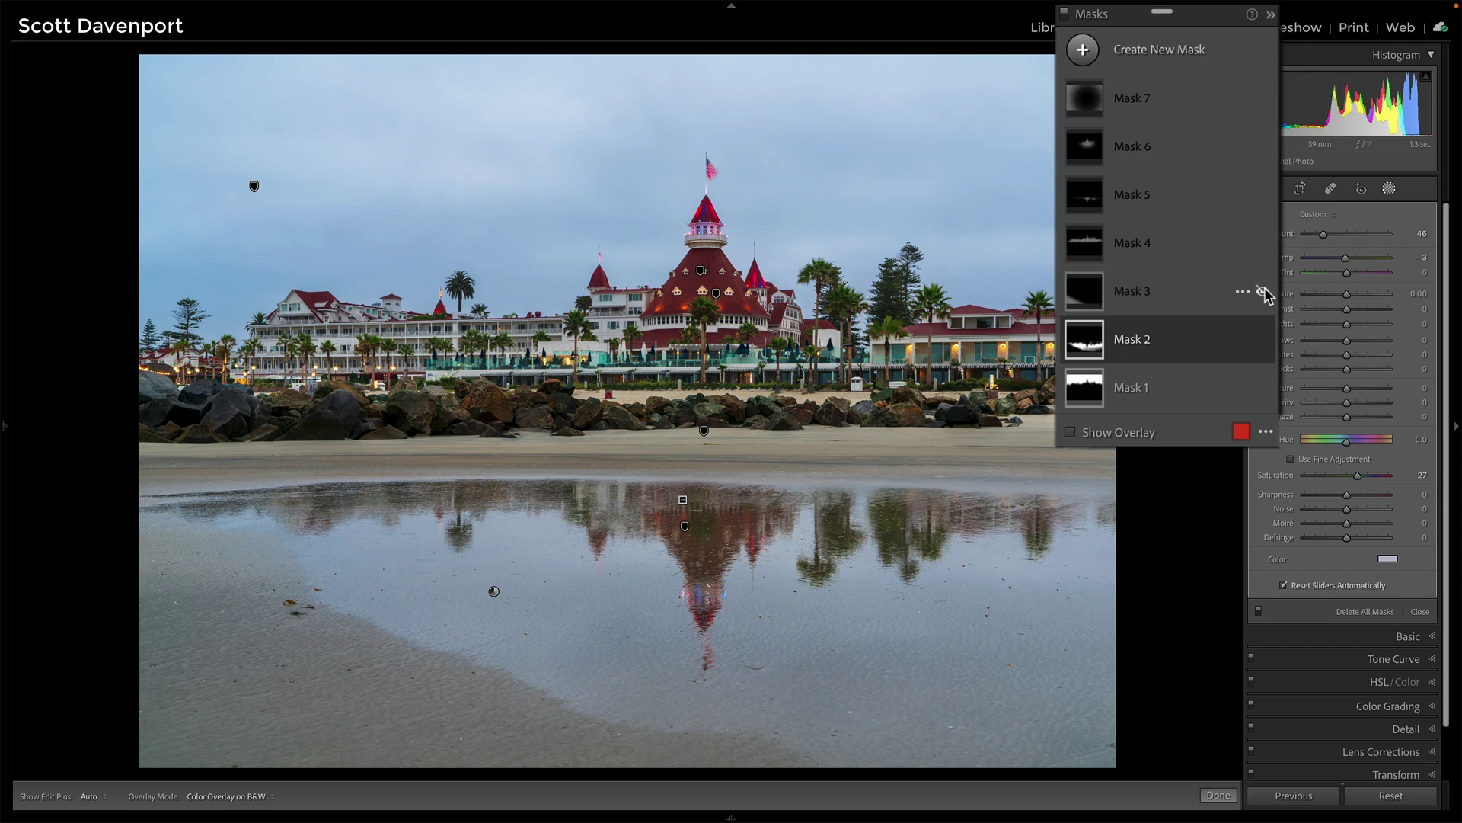
click(1263, 292)
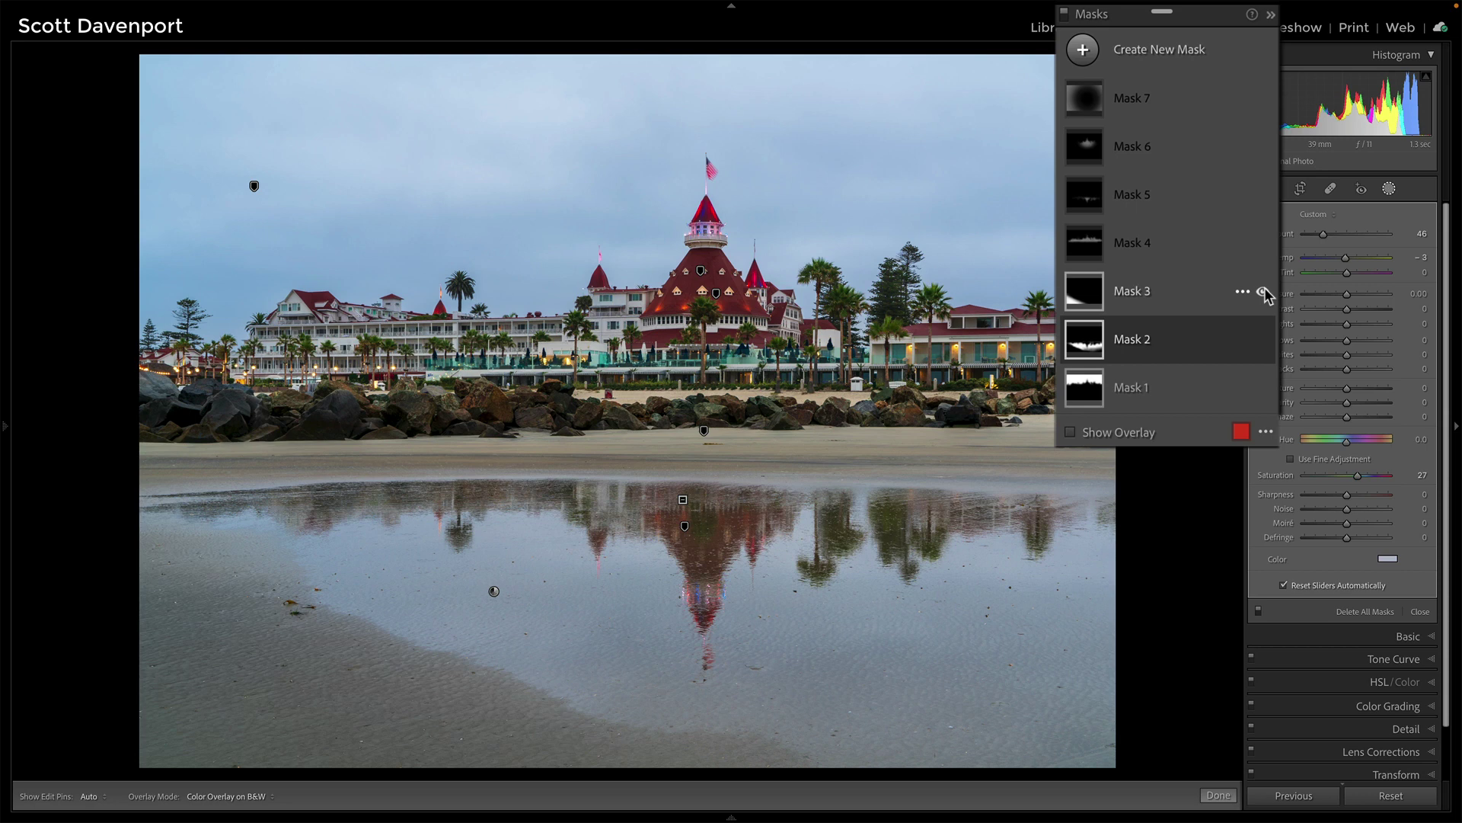
click(1263, 292)
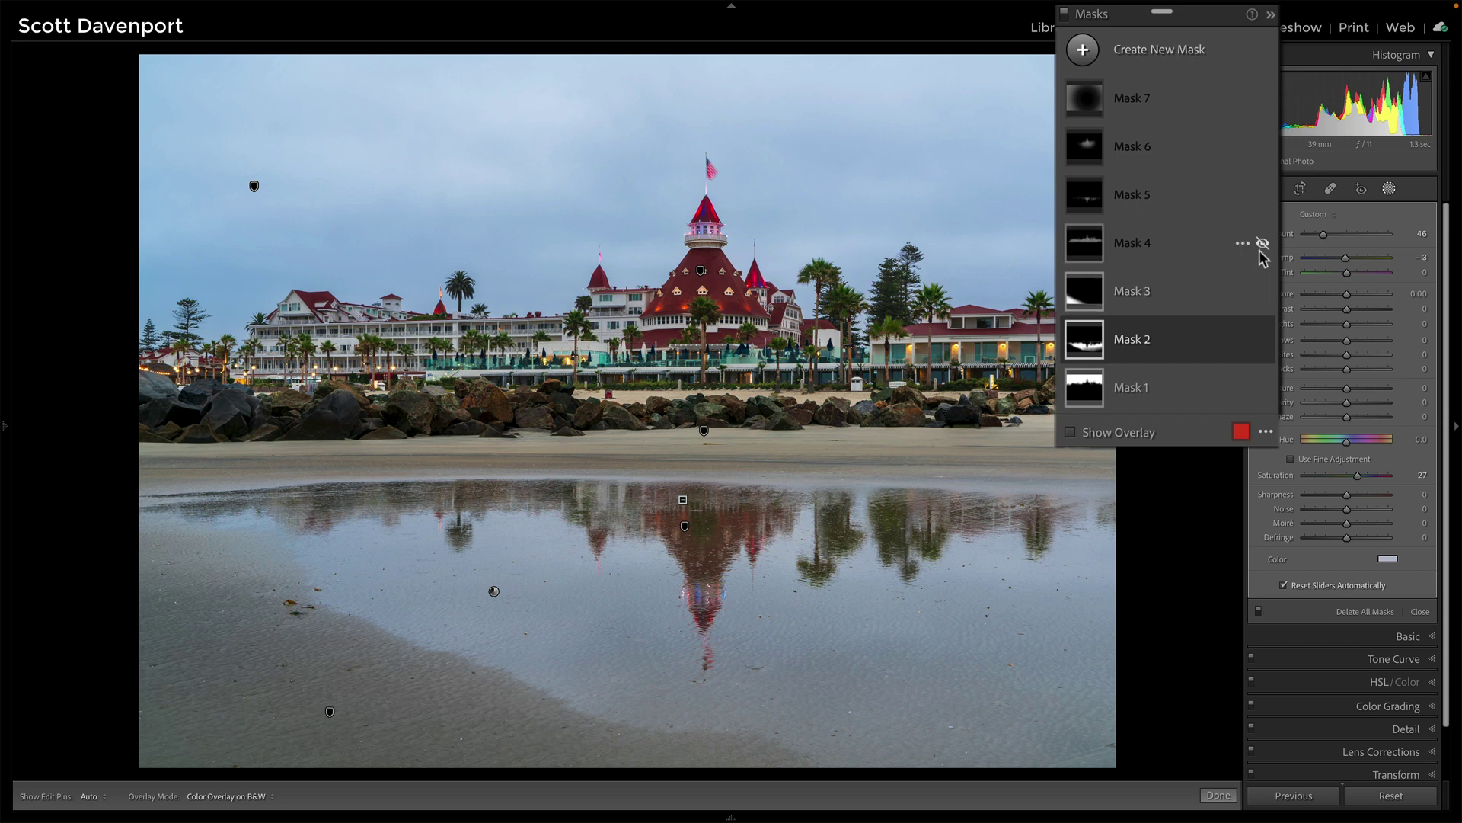
Make Mask 4 visible again, previewing its masked area and comparing the photo with it off and on
click(1263, 243)
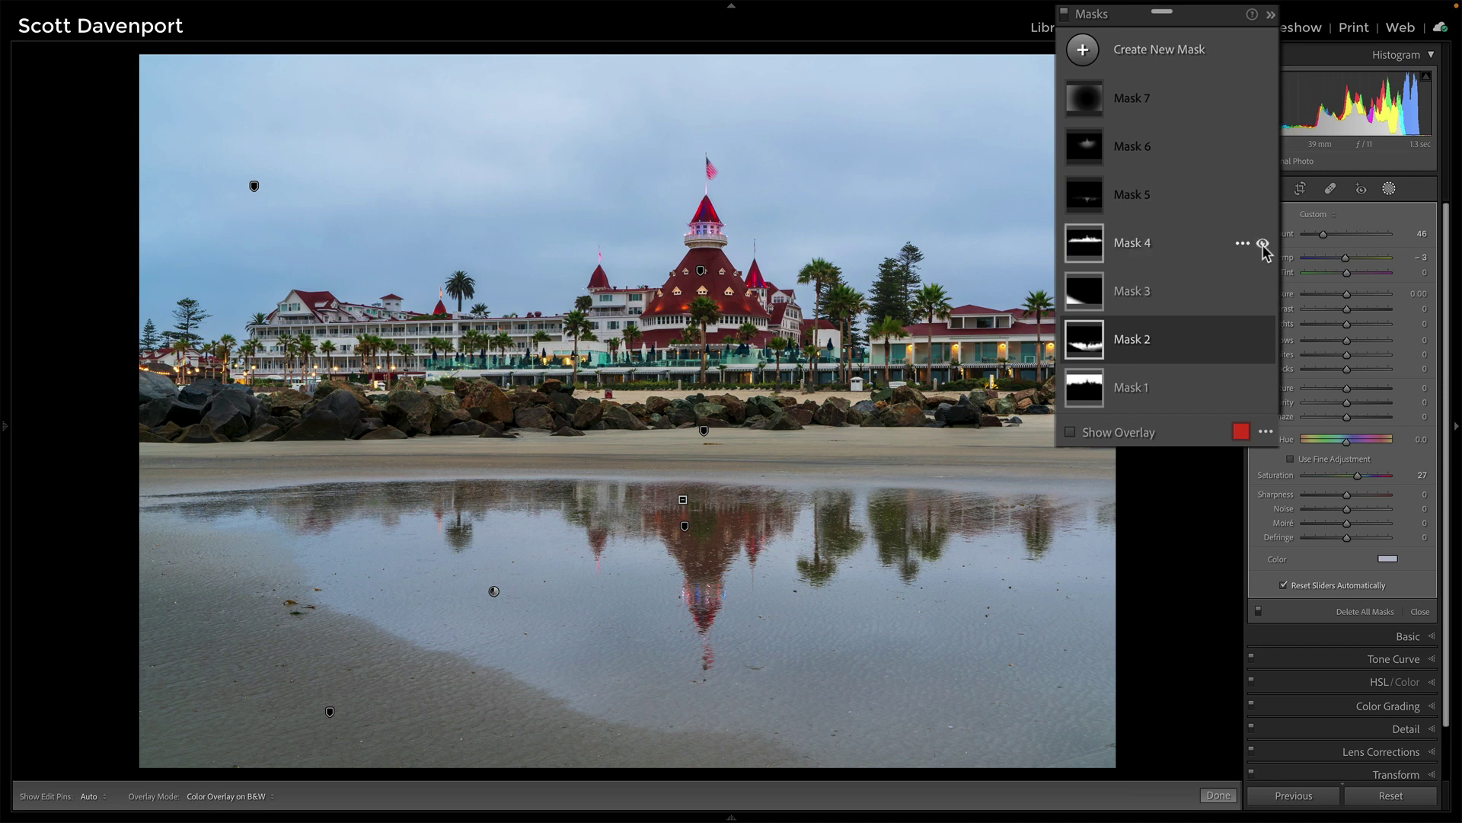
click(1263, 244)
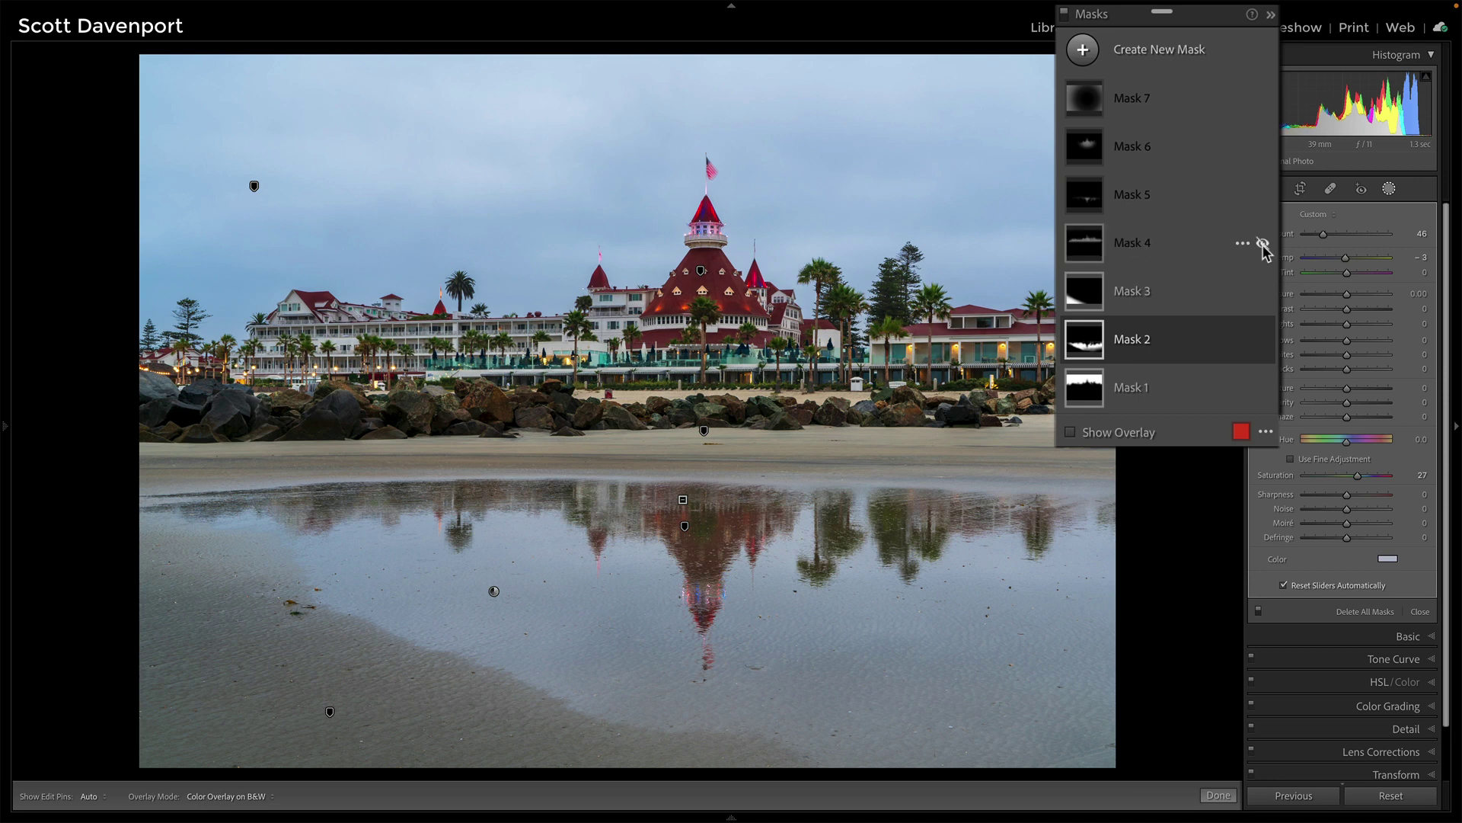
click(1263, 243)
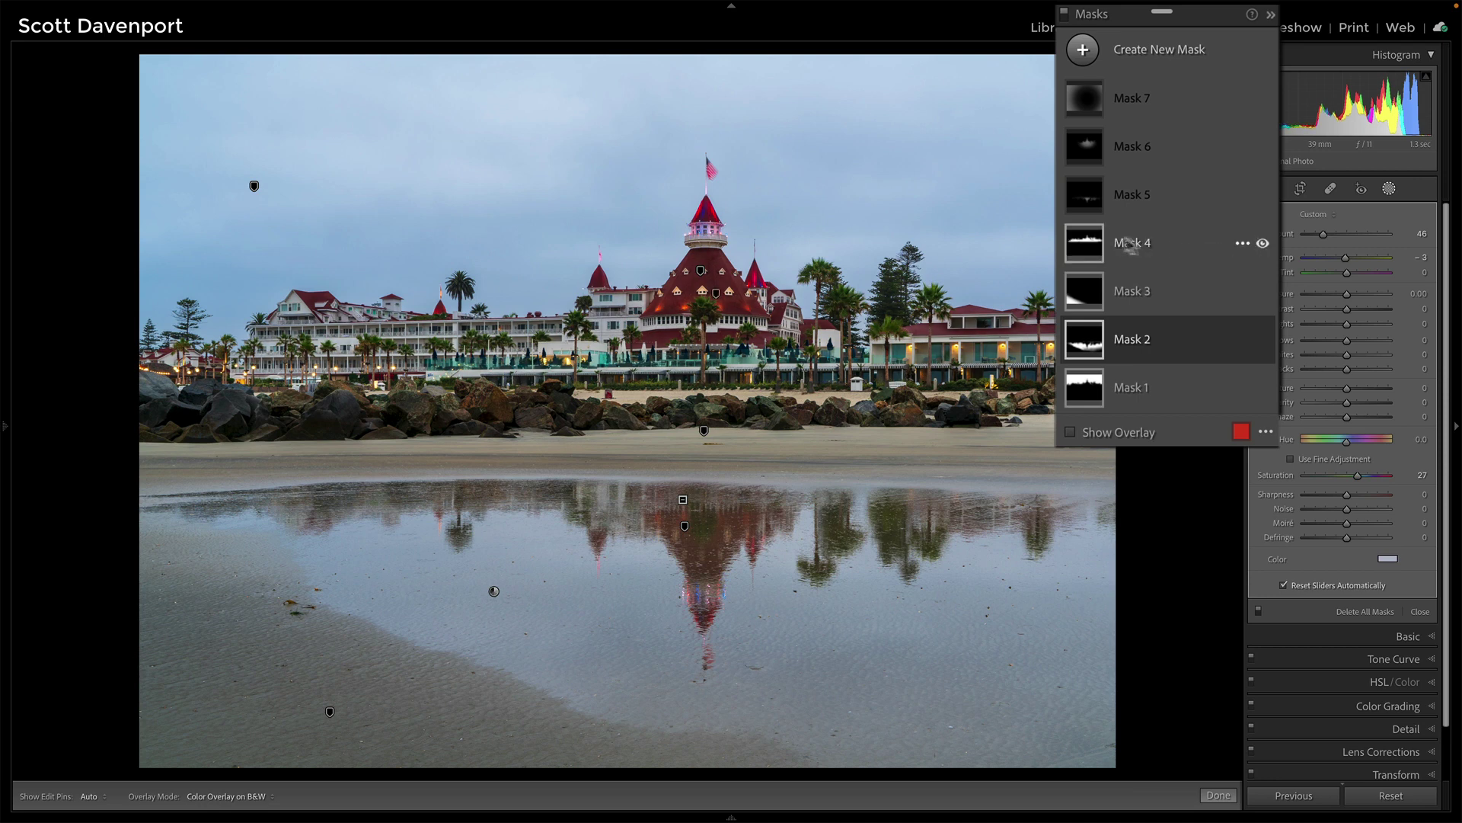
mouse_move(1085, 250)
click(1262, 243)
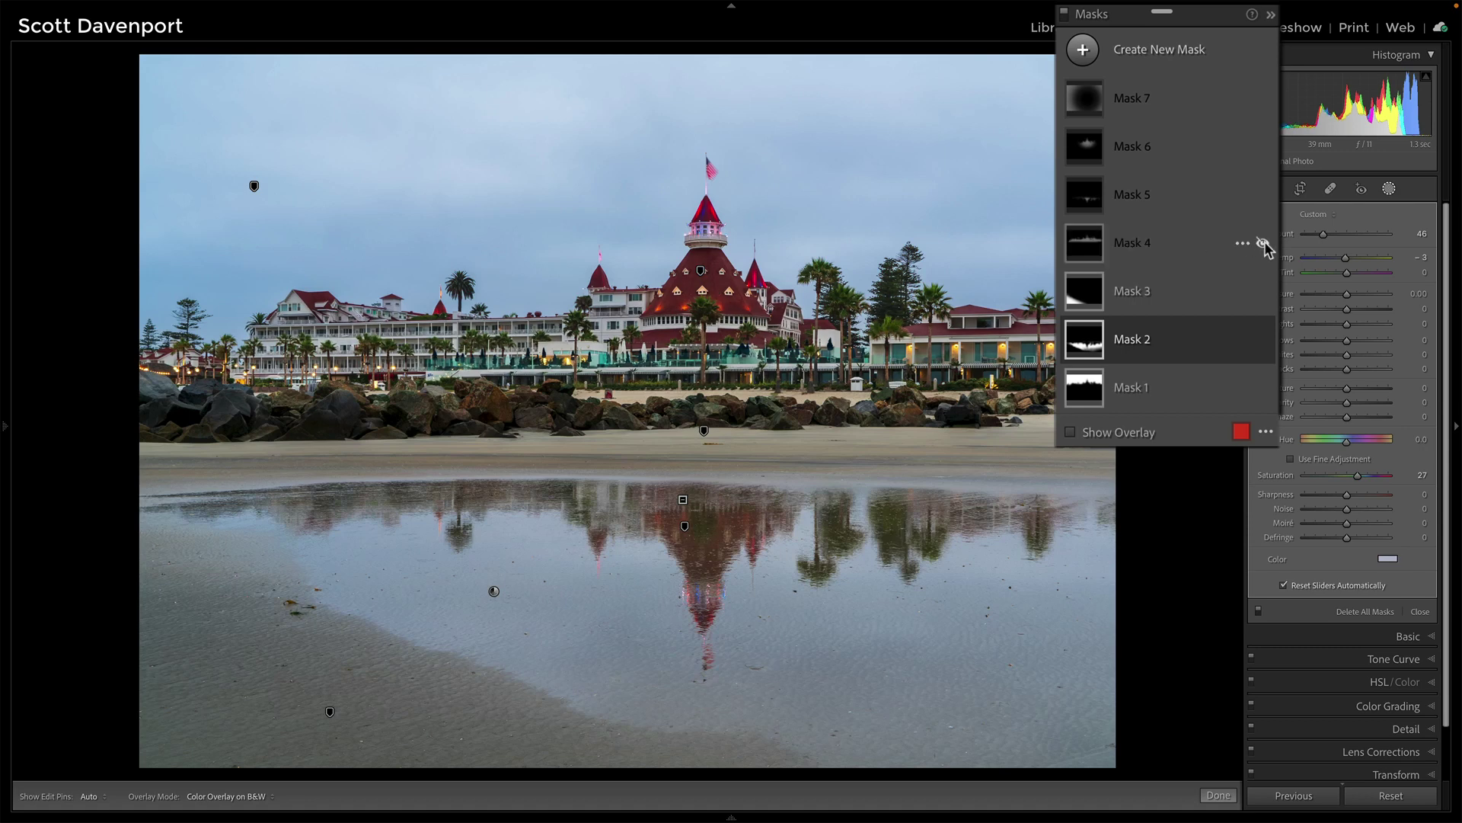
click(1262, 244)
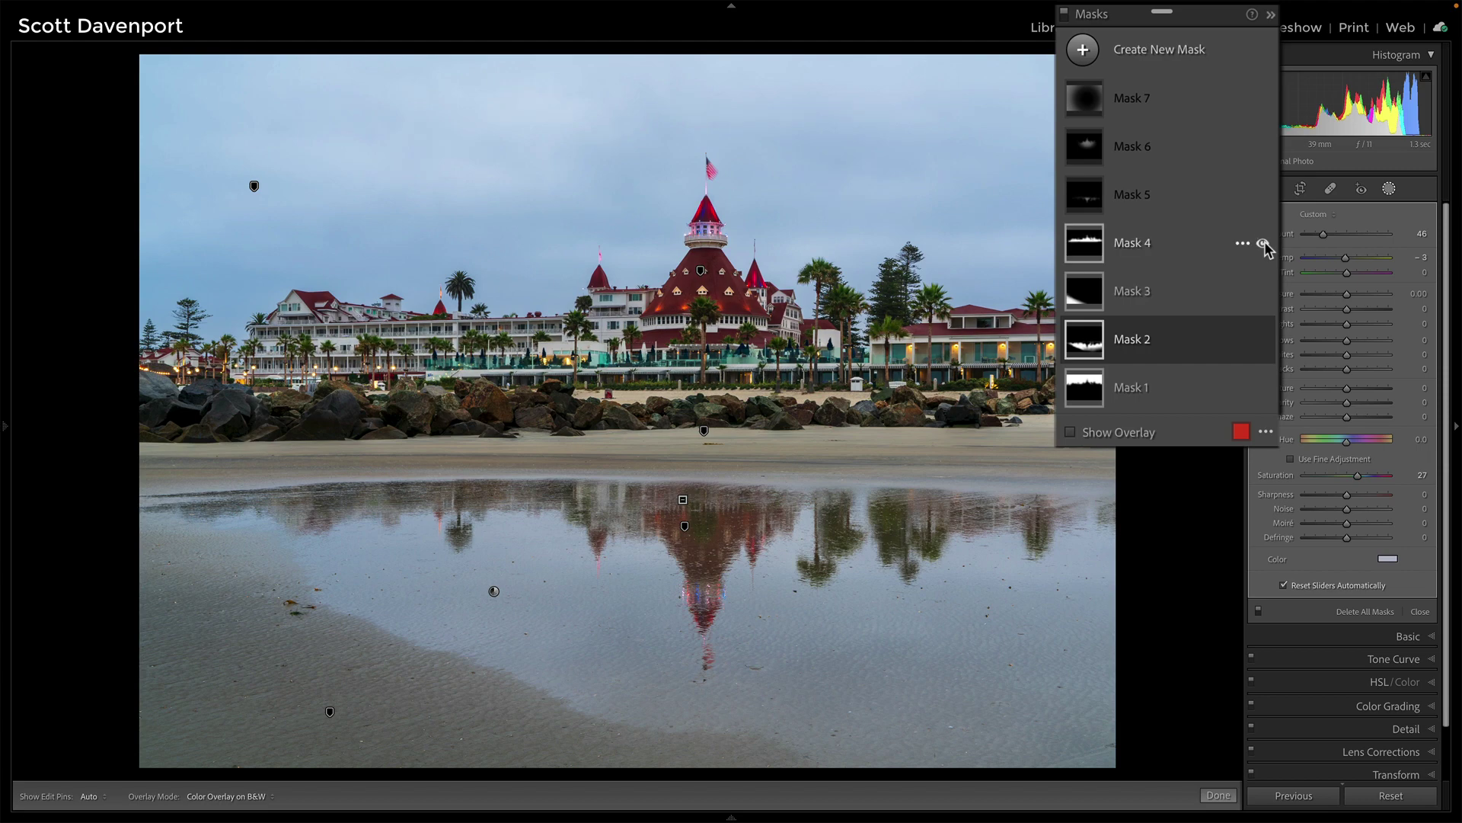
click(1262, 244)
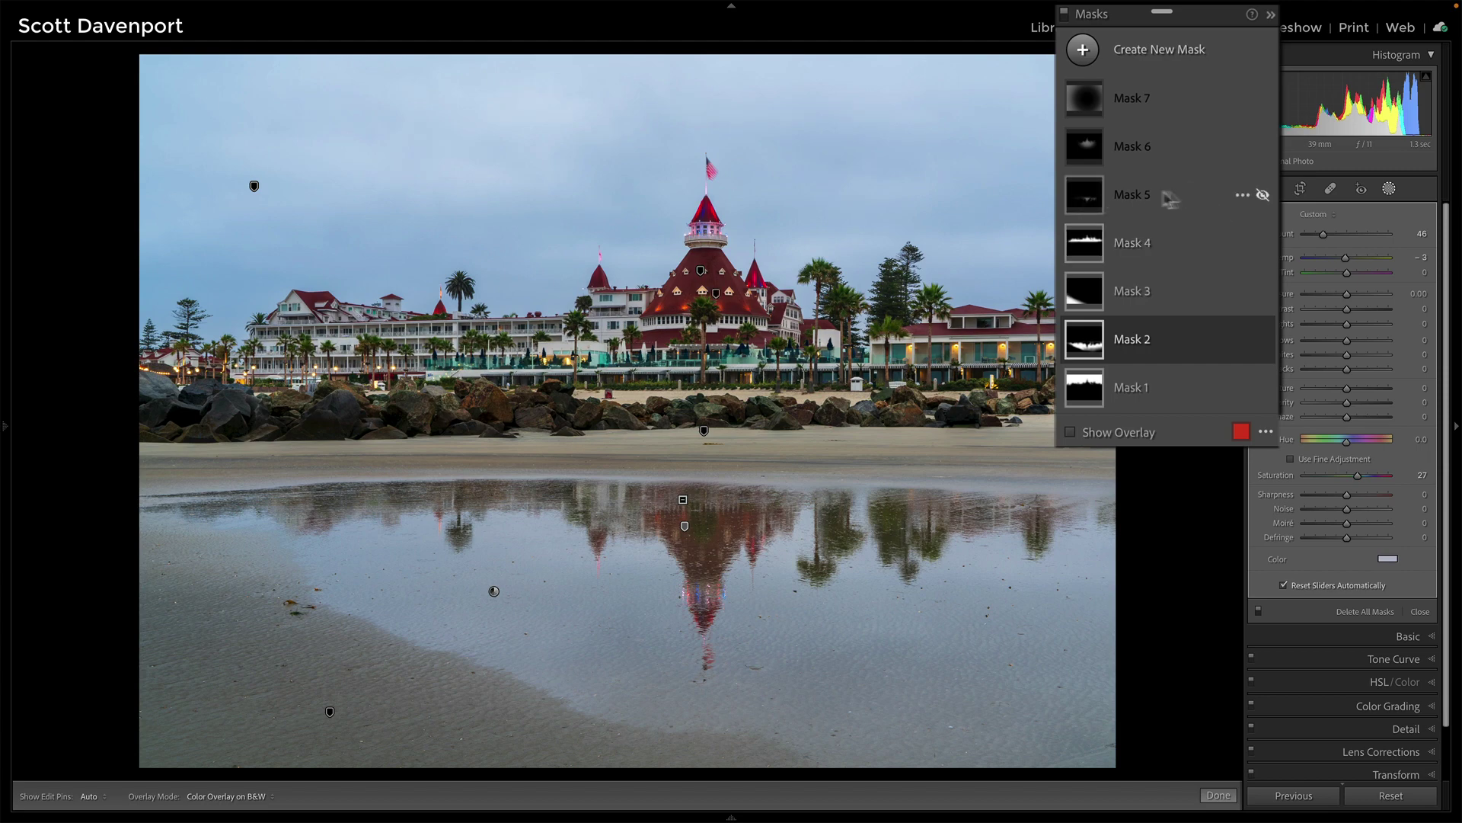
Make Mask 5 visible again and preview its masked area on the photo
click(1262, 195)
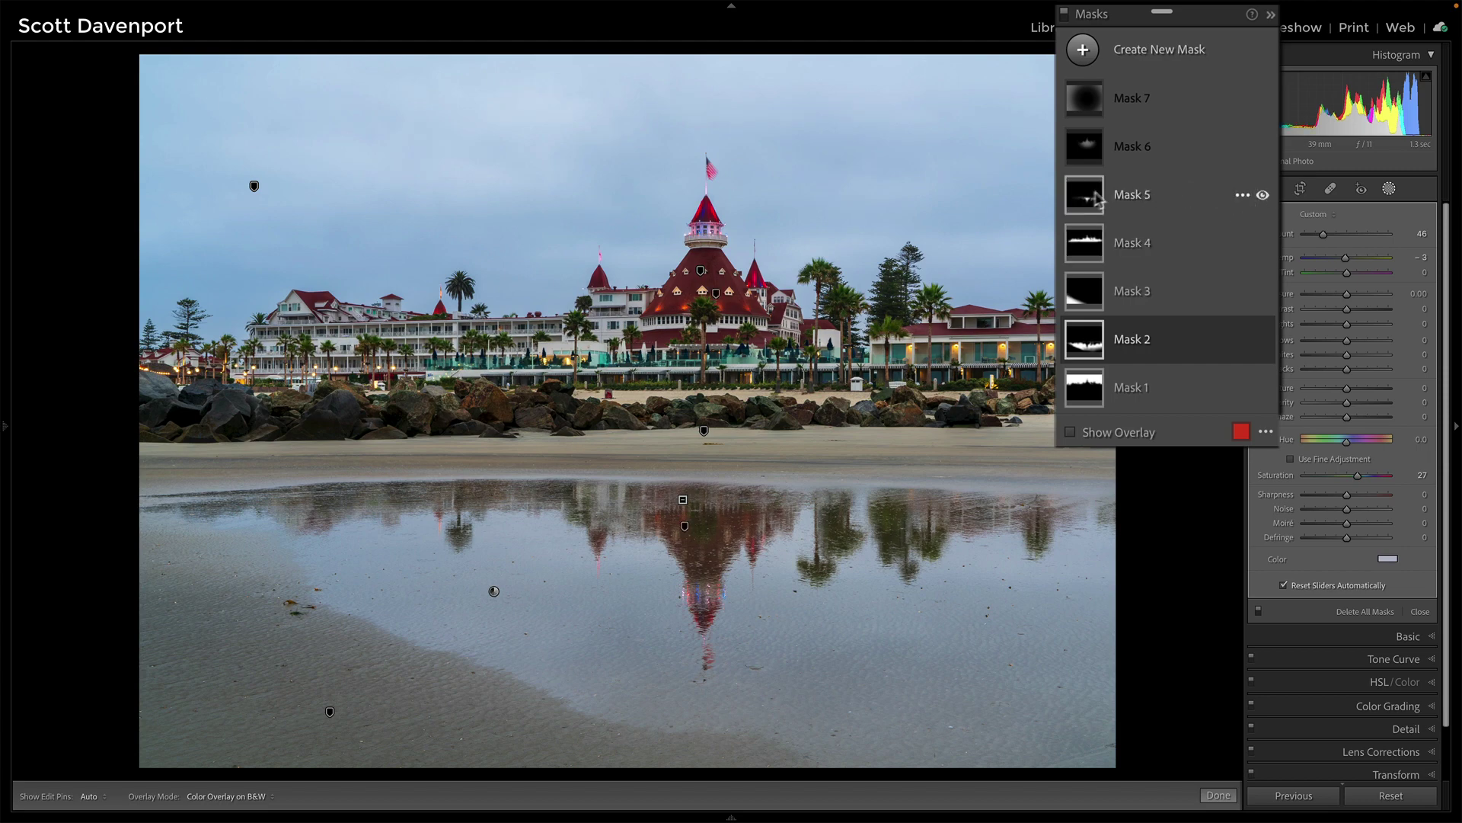
mouse_move(1091, 199)
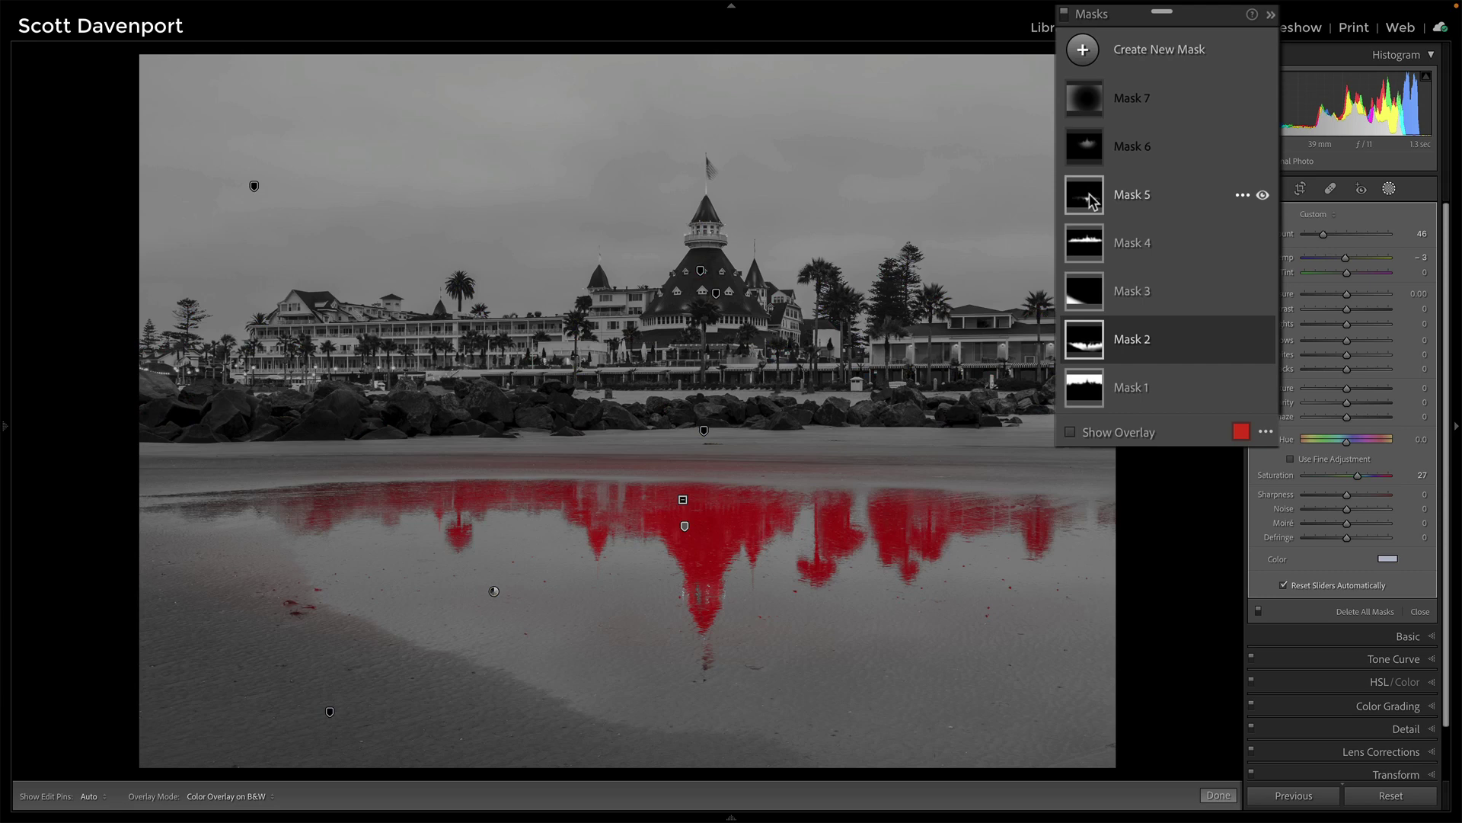
Select Mask 5 to view its adjustments, and preview its masked area along with that of Mask 4
mouse_move(1093, 242)
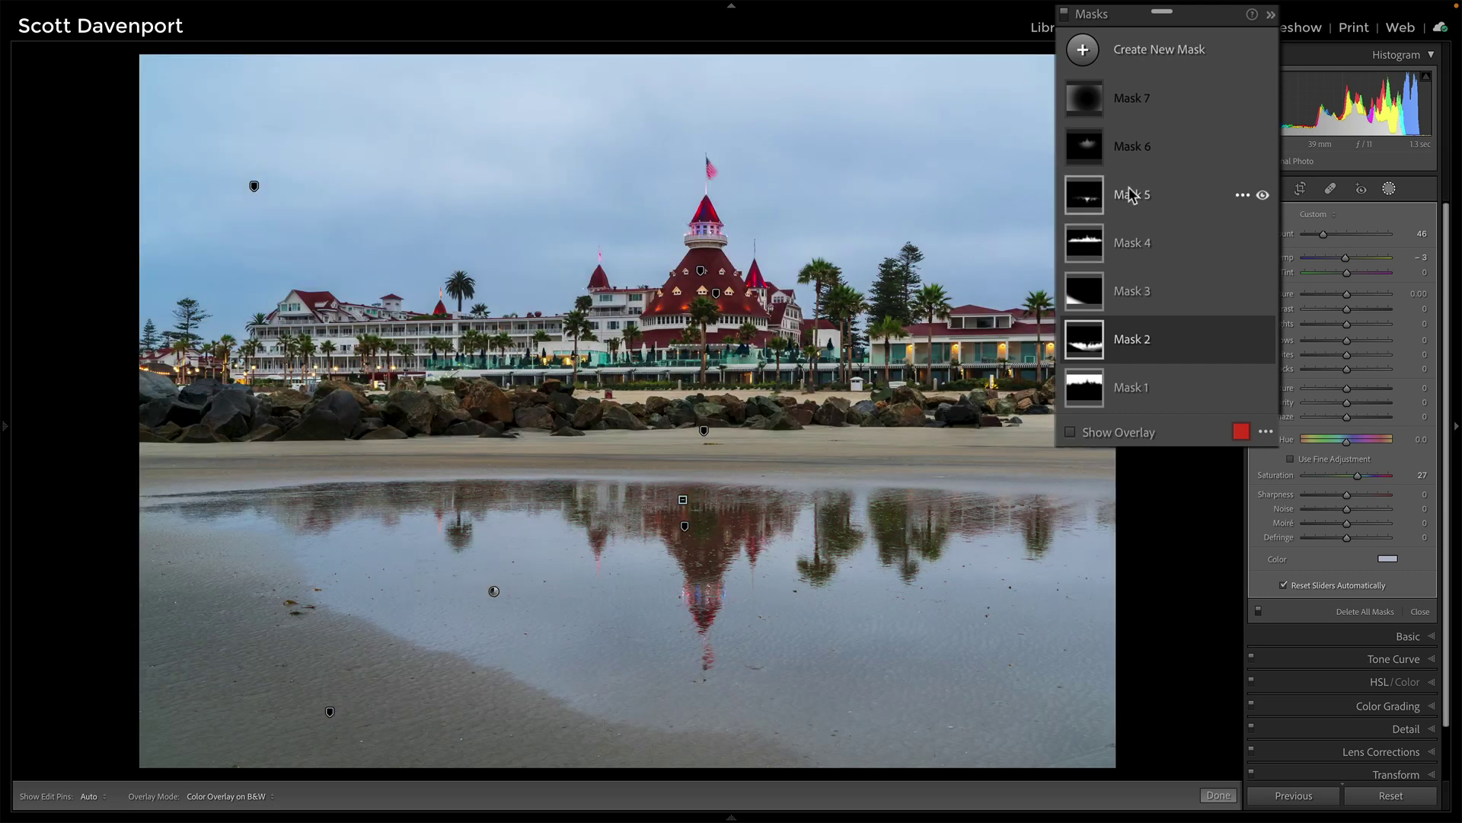
click(1132, 195)
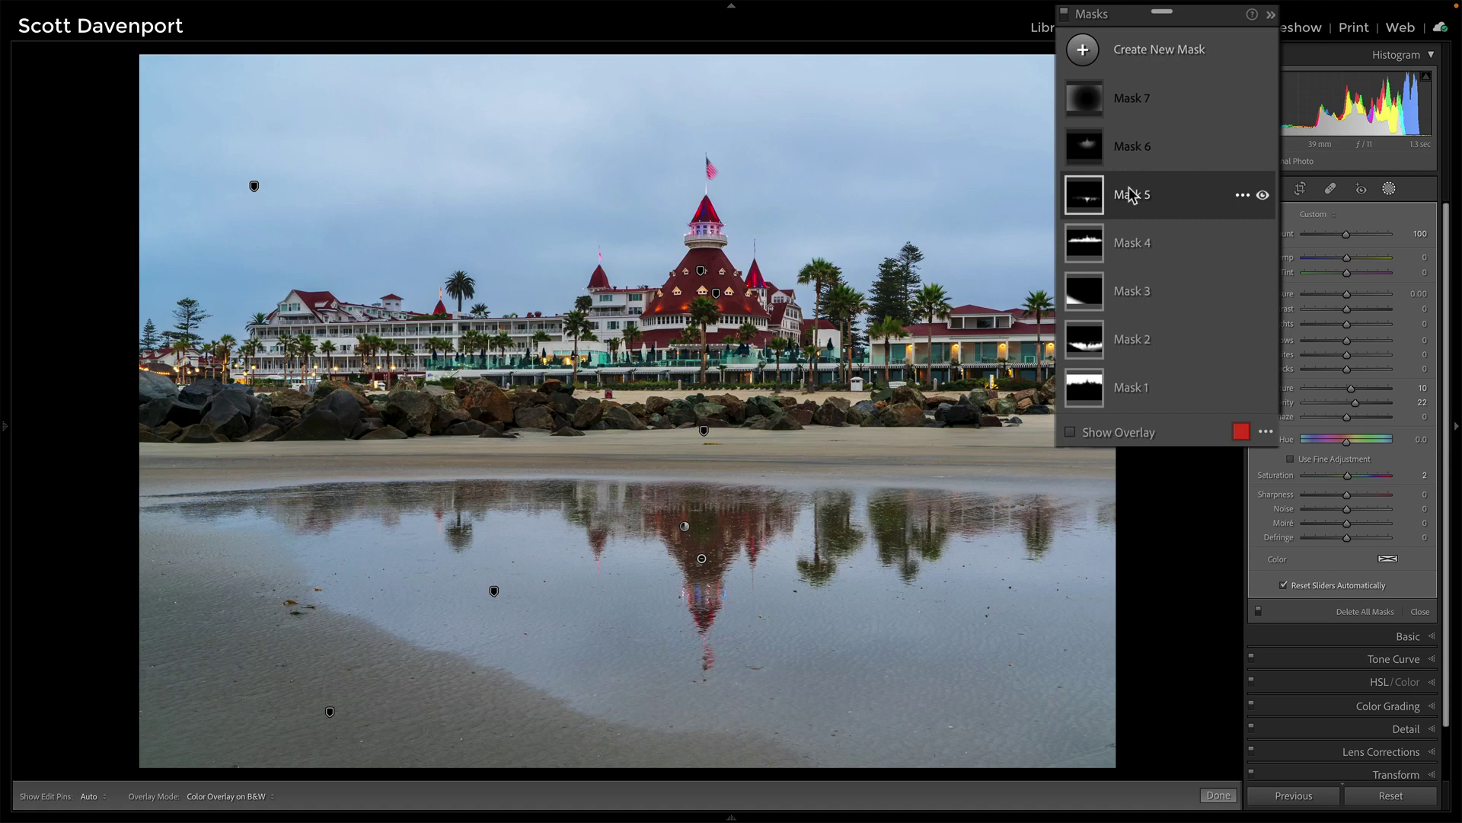
mouse_move(1091, 199)
mouse_move(1082, 199)
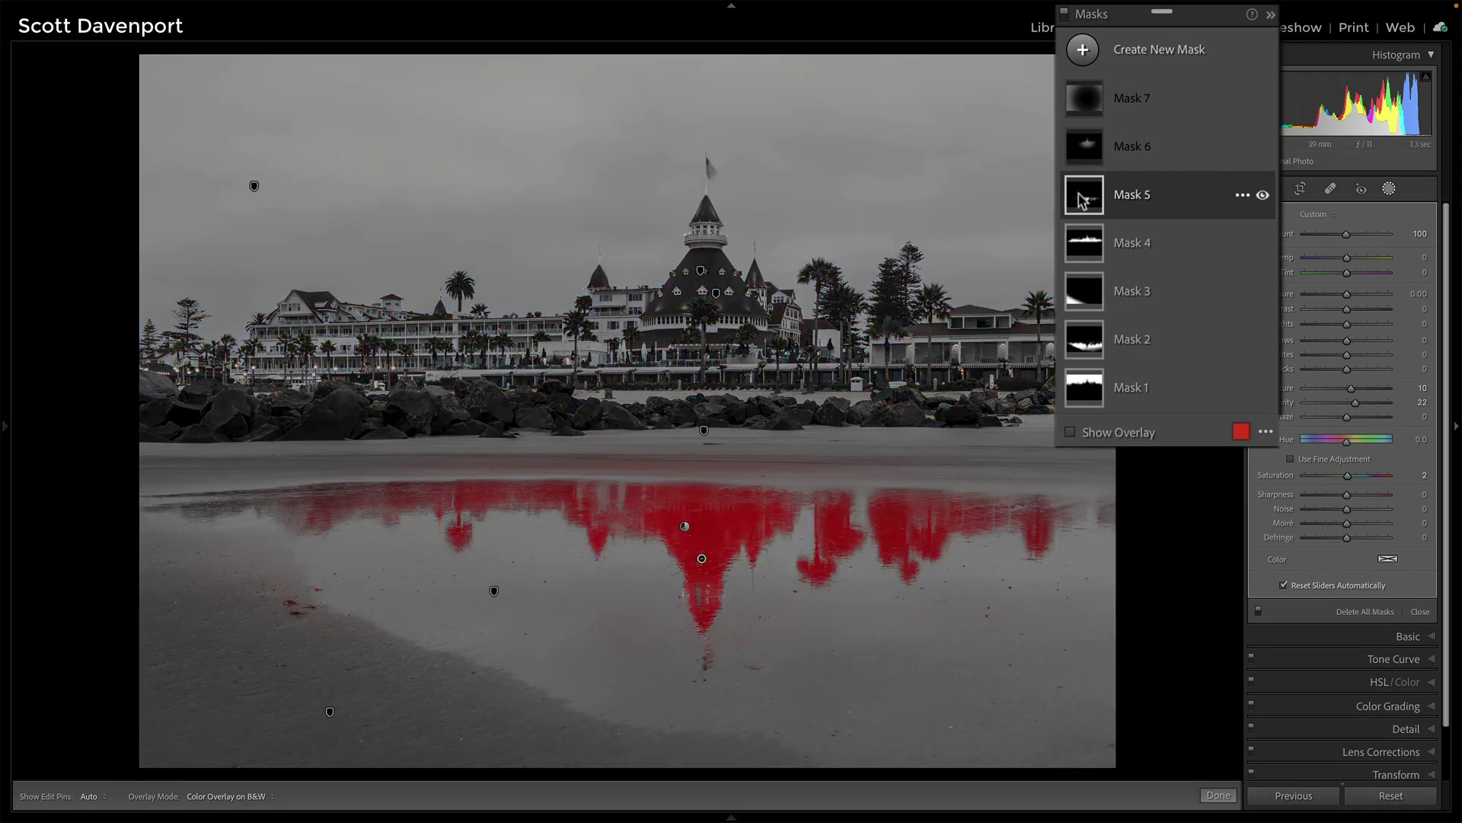
mouse_move(1092, 246)
Make Mask 6 visible again, previewing its masked area and comparing the photo with the mask off and on
mouse_move(1214, 147)
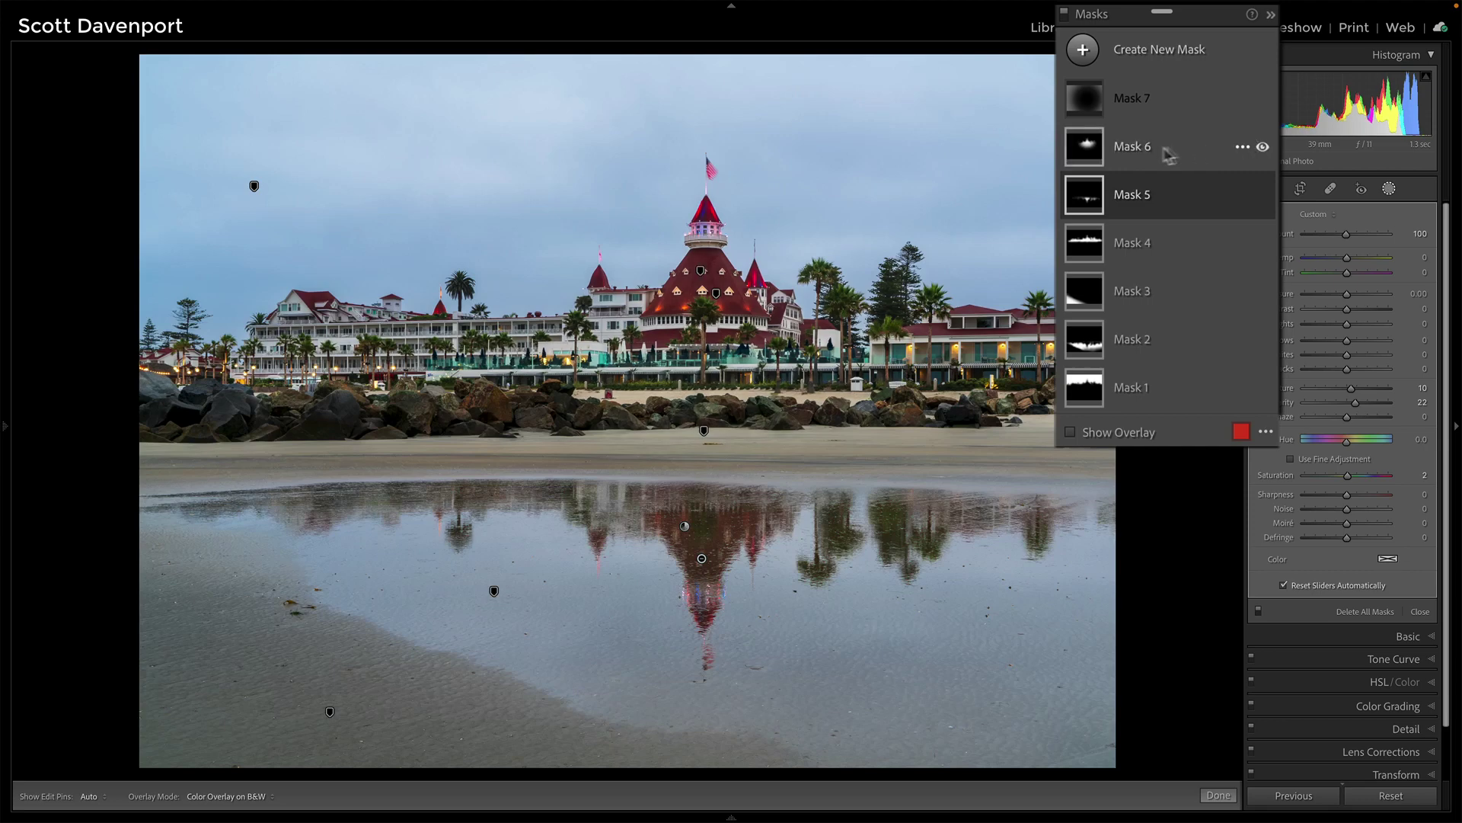
mouse_move(1094, 156)
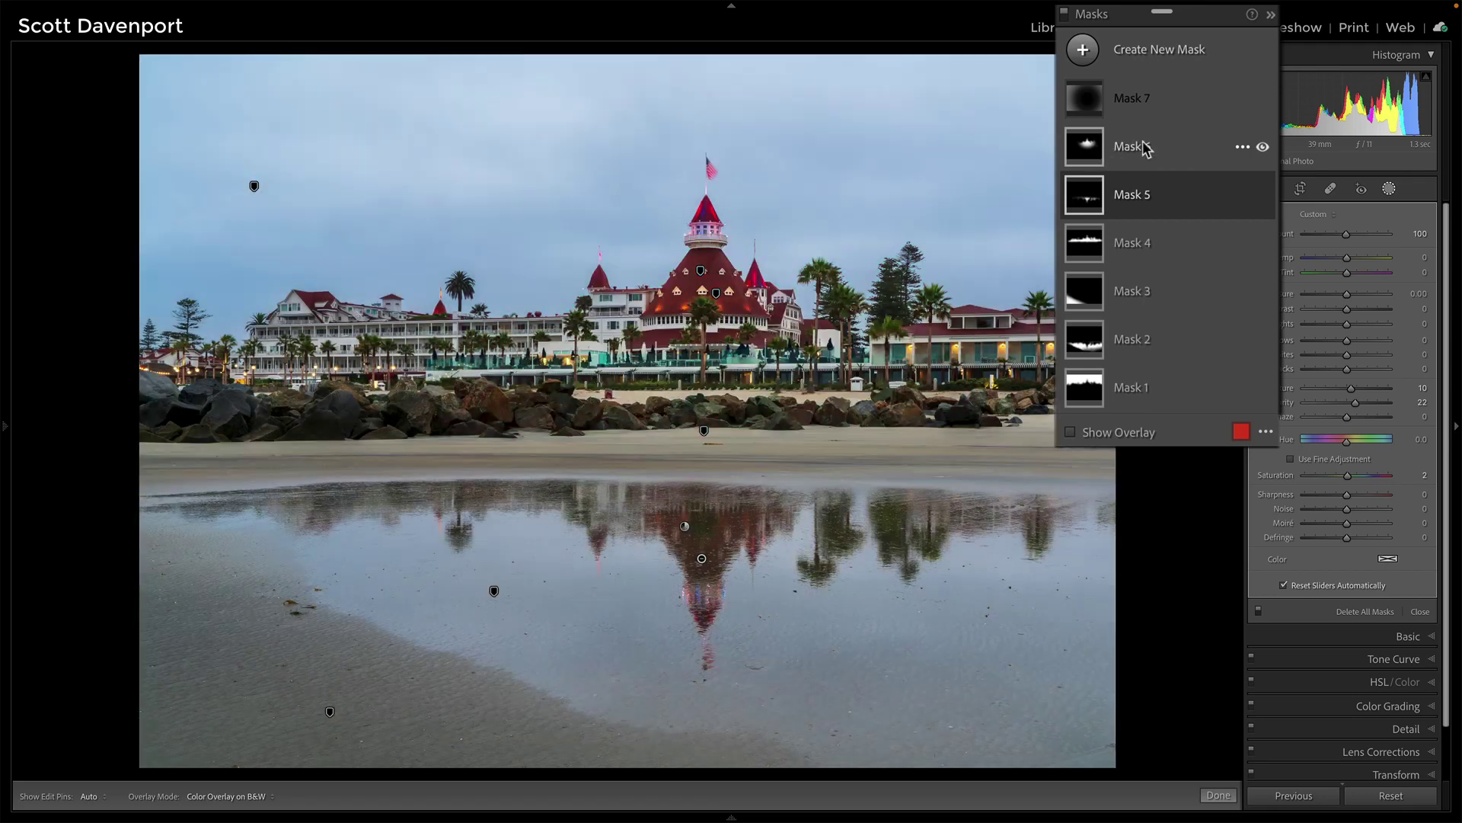
click(1127, 148)
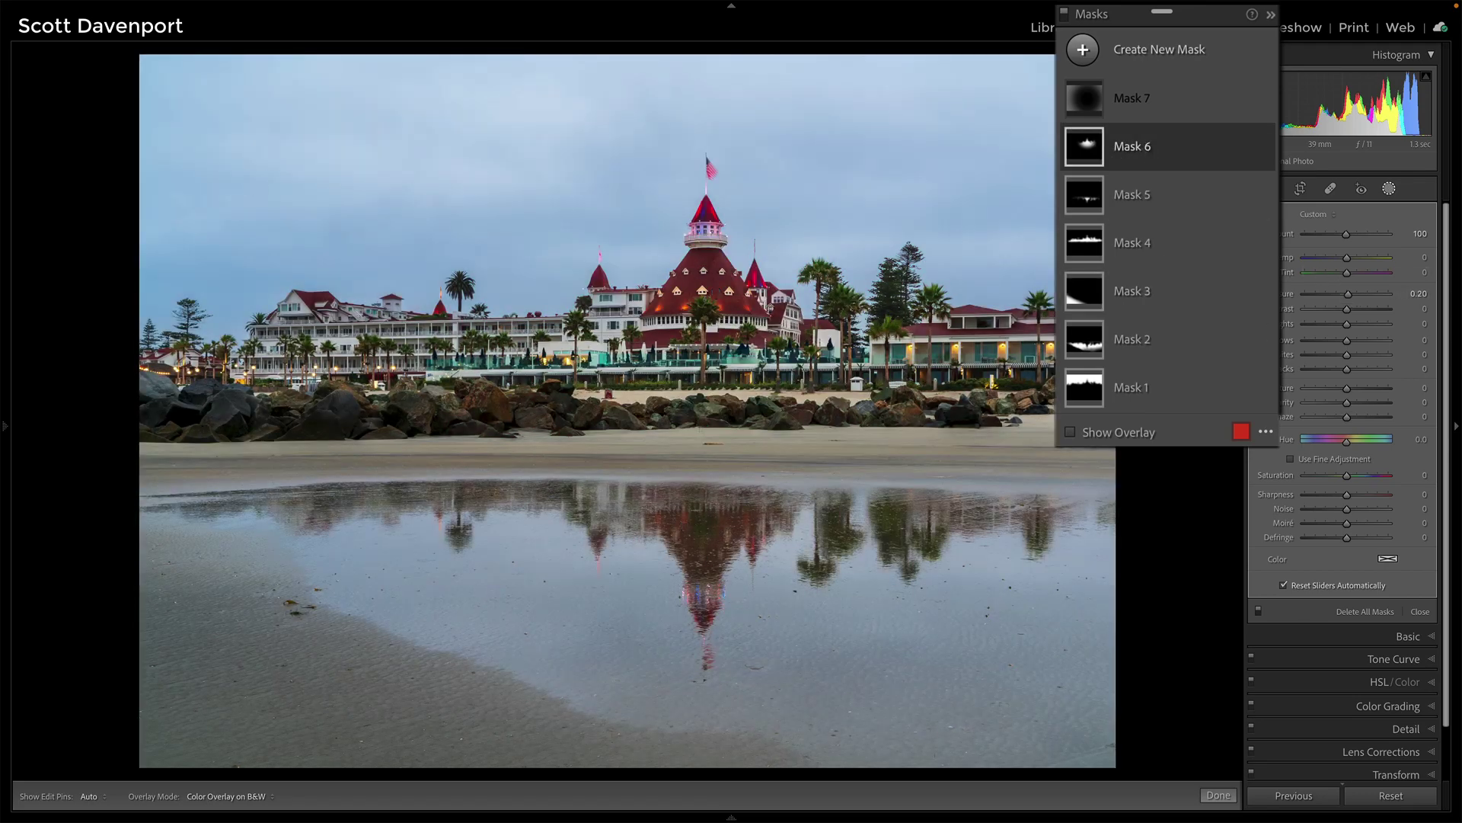
click(1262, 147)
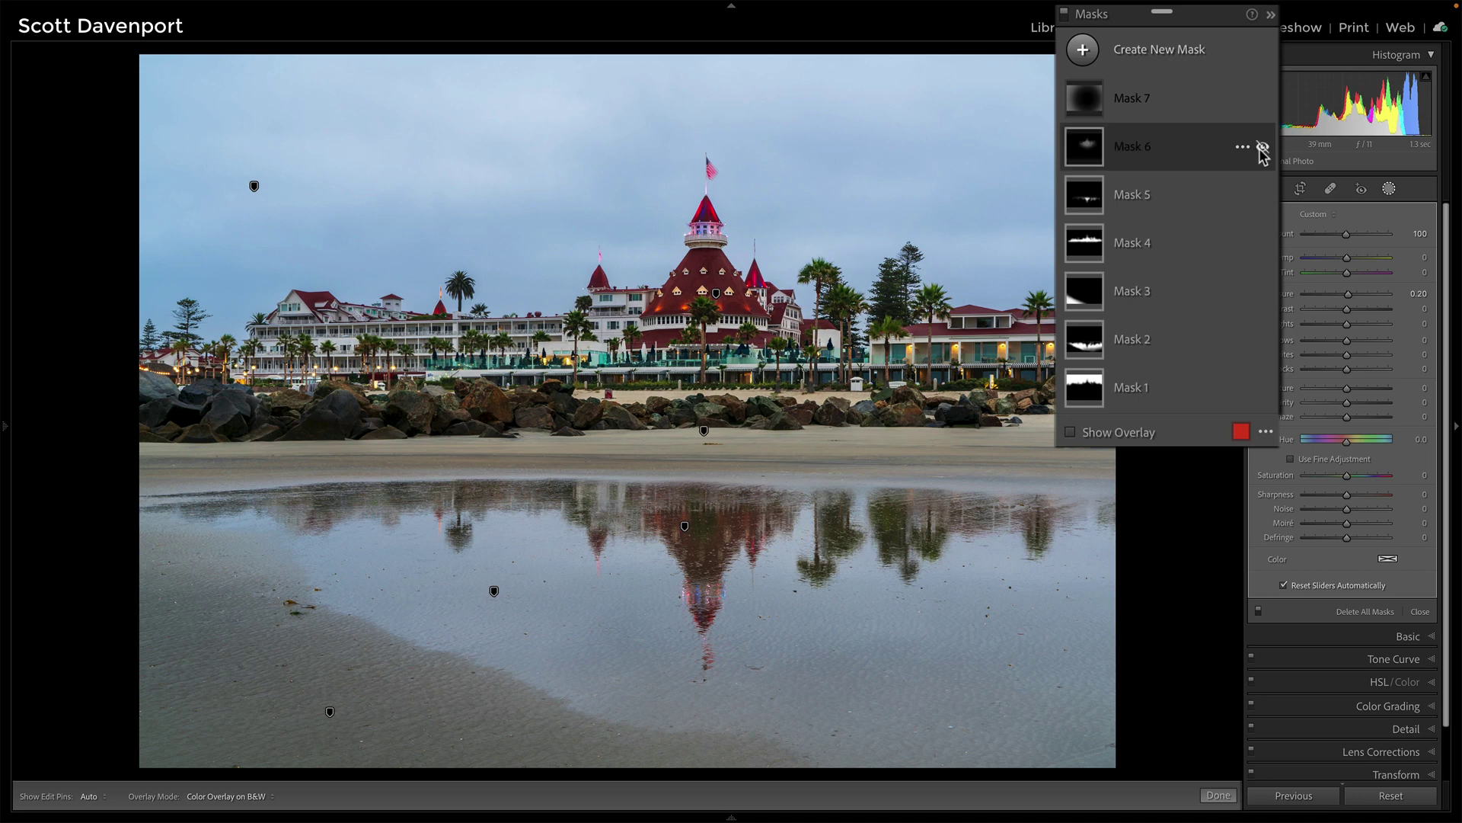
click(1262, 147)
click(1262, 147)
click(1262, 147)
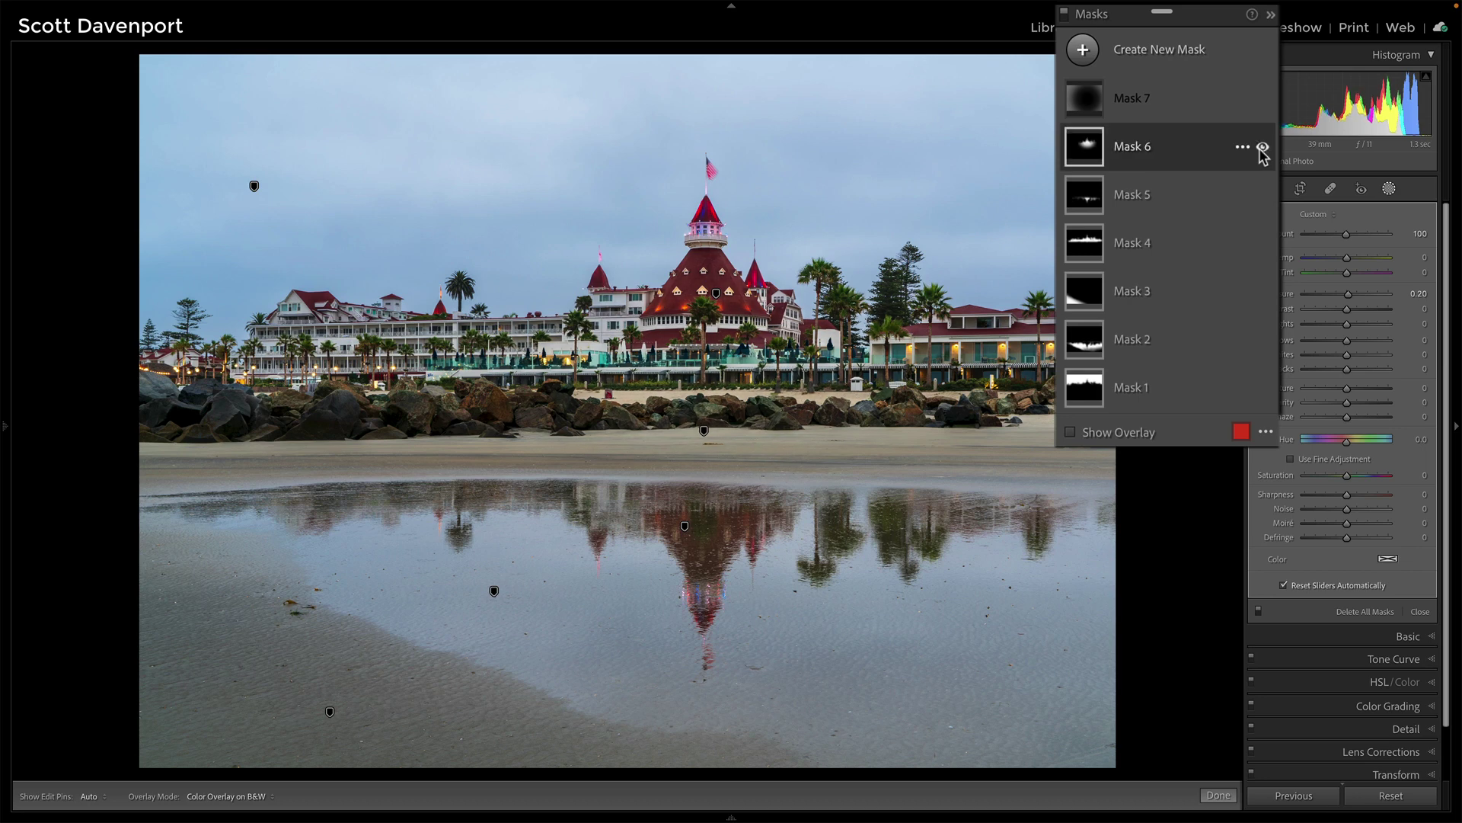
click(1262, 147)
click(1261, 147)
click(1262, 147)
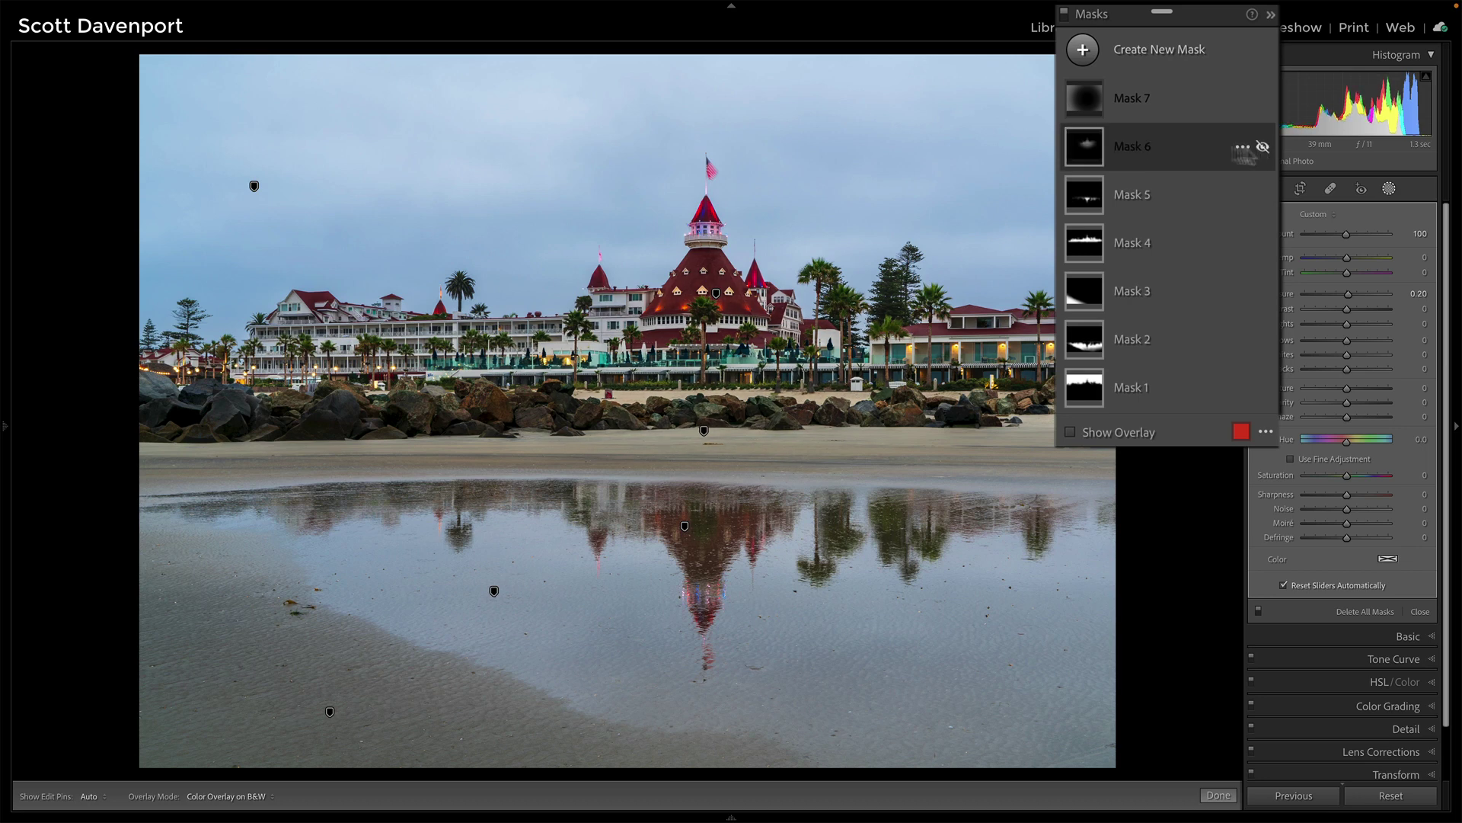
click(1262, 147)
Select the Radial Gradient Mask 7 and make it visible again, comparing the photo with it off and on
click(1174, 98)
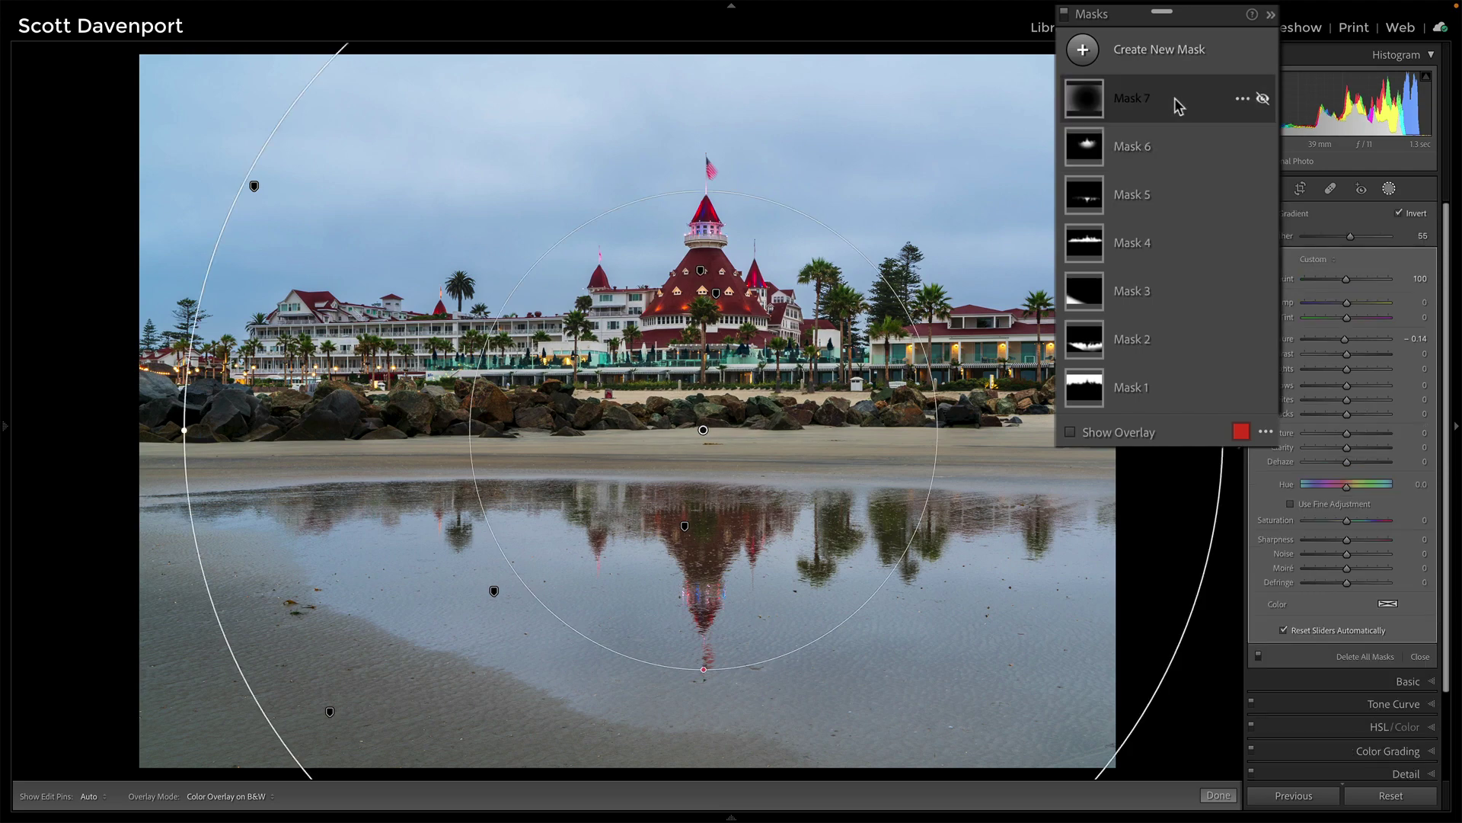
click(1262, 99)
click(1262, 99)
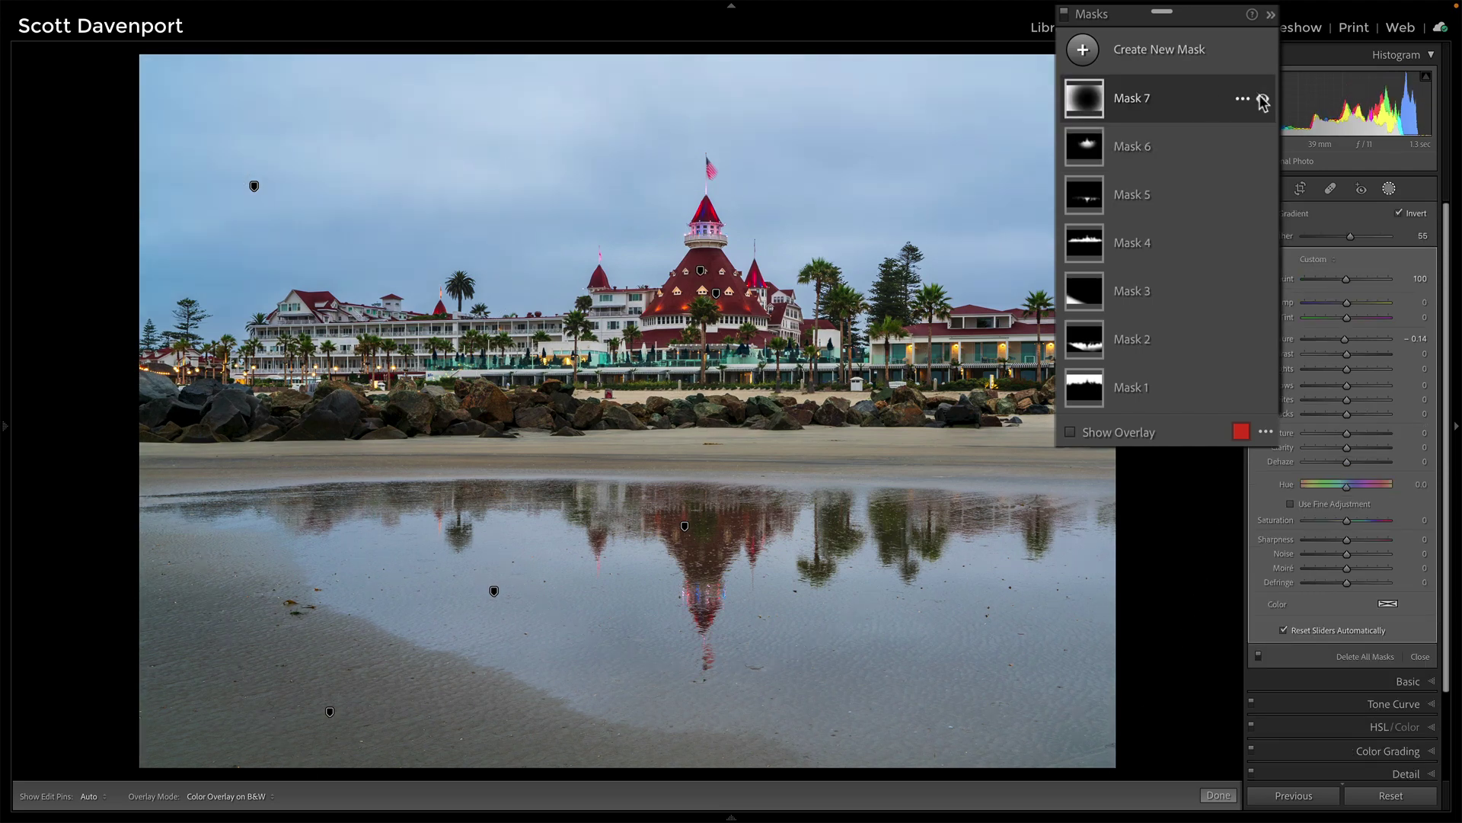
click(1262, 99)
click(1262, 99)
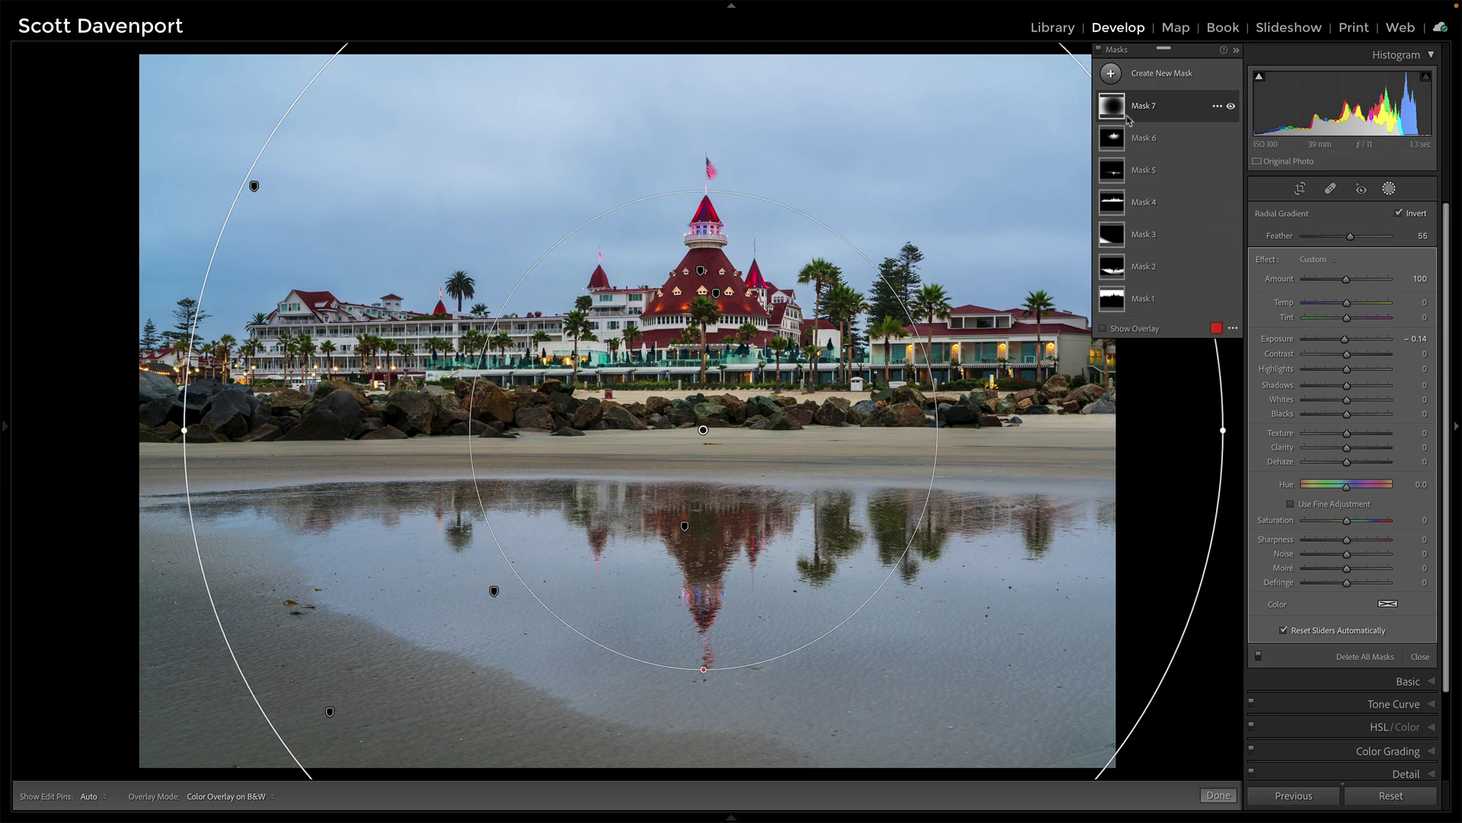
Switch off all masks together to view the photo without any local adjustments
click(1099, 52)
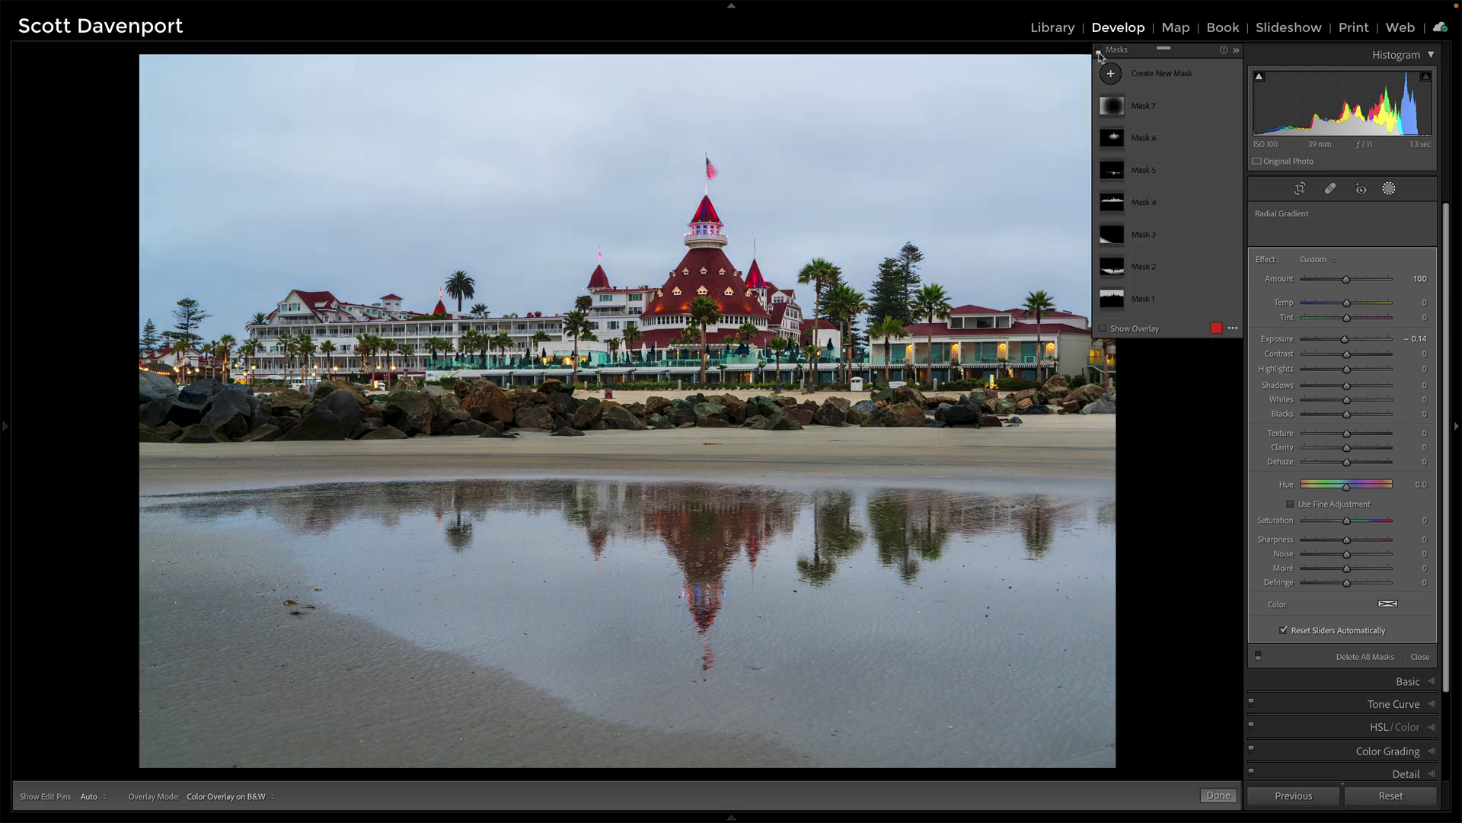